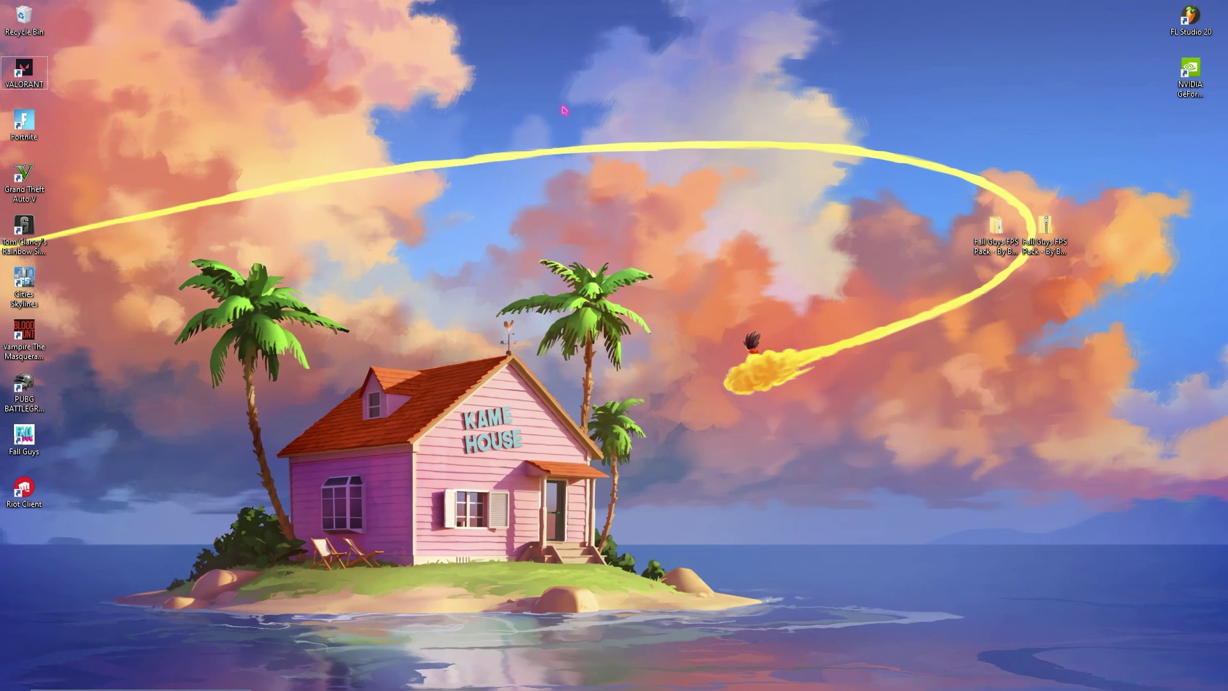
# Open the Windows system protection settings used to create a restore point
pyautogui.press('super+s')
pyautogui.write('create a restore point')
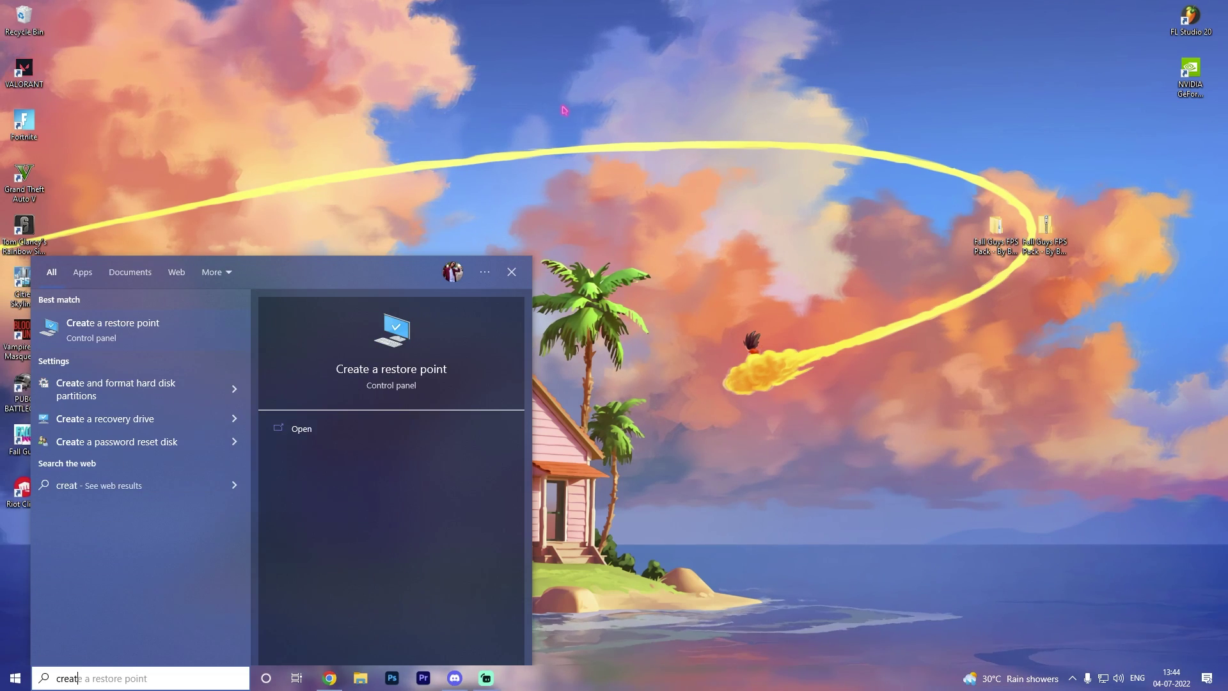
pyautogui.press('Return')
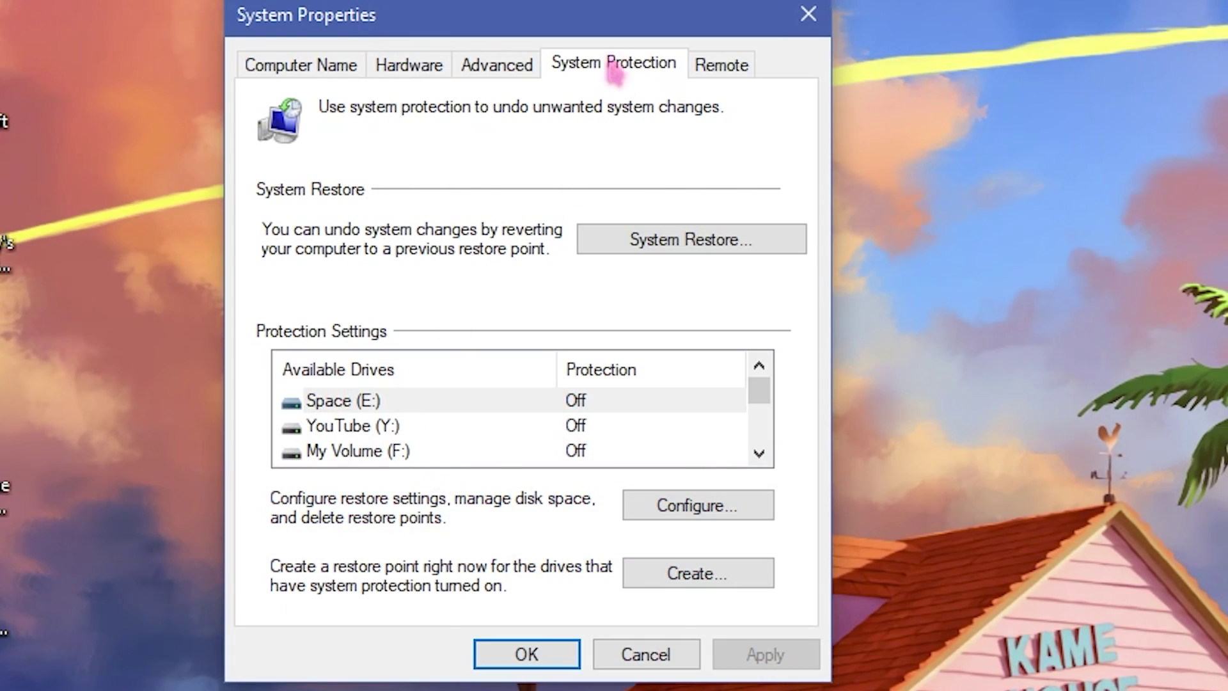
# Configure Local Disk (C:) with system protection turned on and a maximum usage of 2% (10.00 GB), accepting deletion of older restore points
pyautogui.scroll(-2, 416, 435)
pyautogui.scroll(1, 416, 435)
pyautogui.click(421, 428)
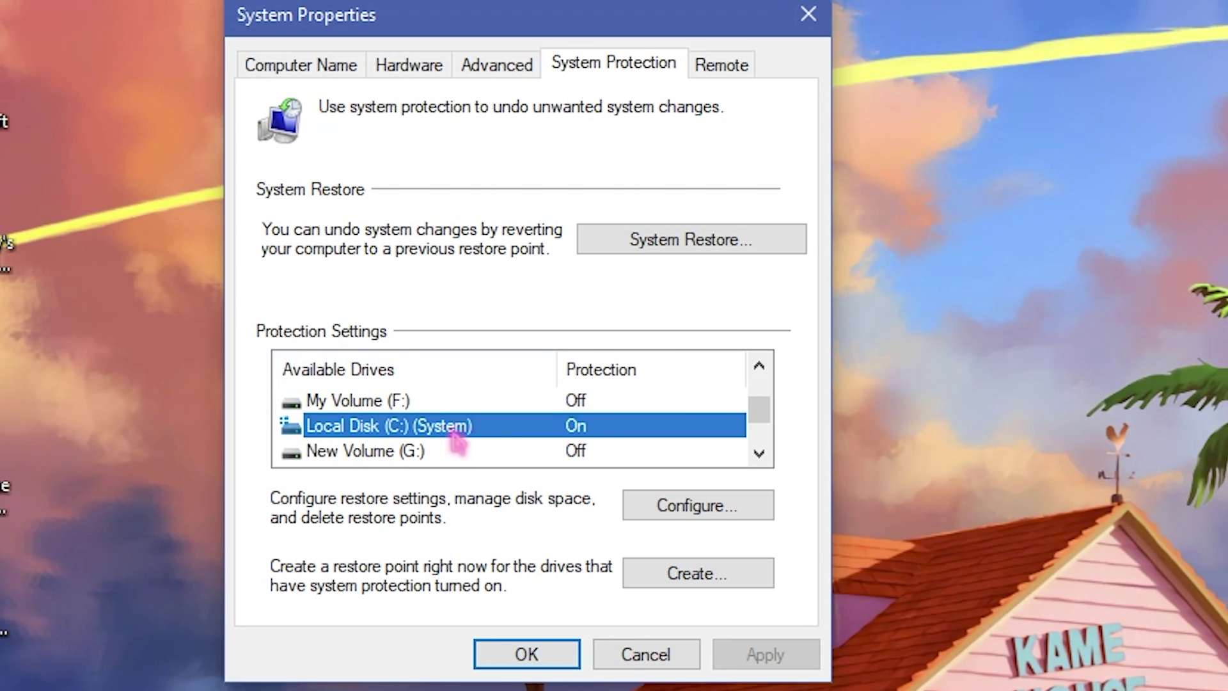
pyautogui.click(697, 507)
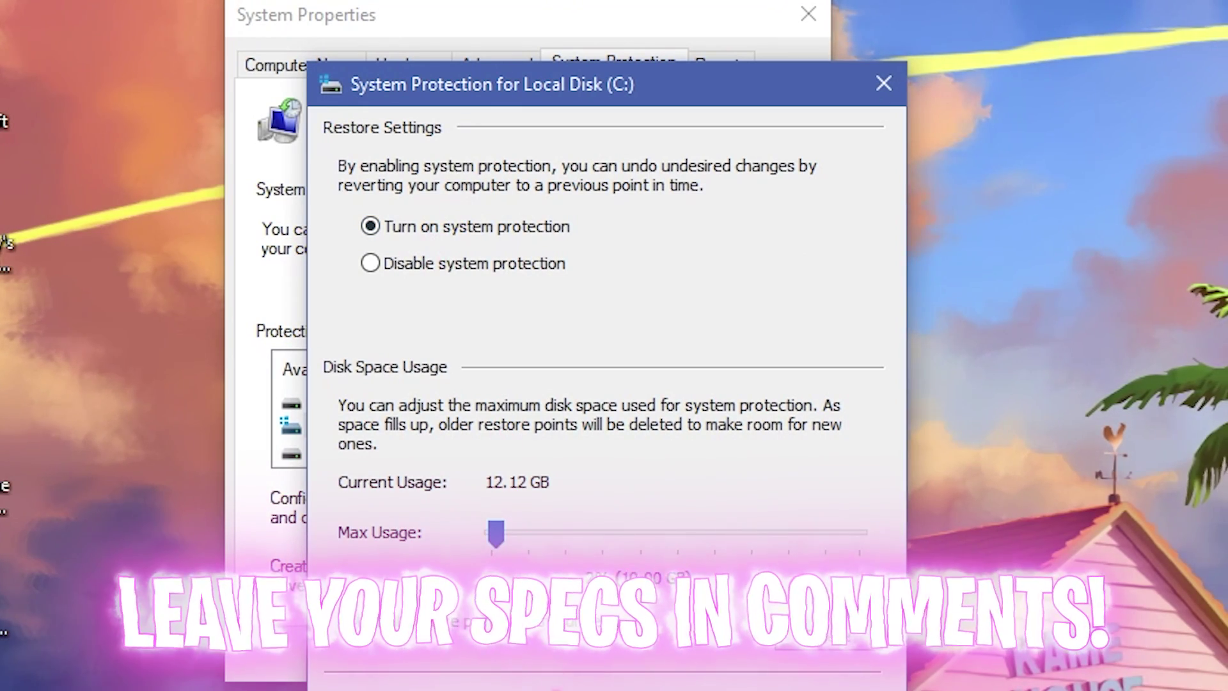
pyautogui.click(678, 687)
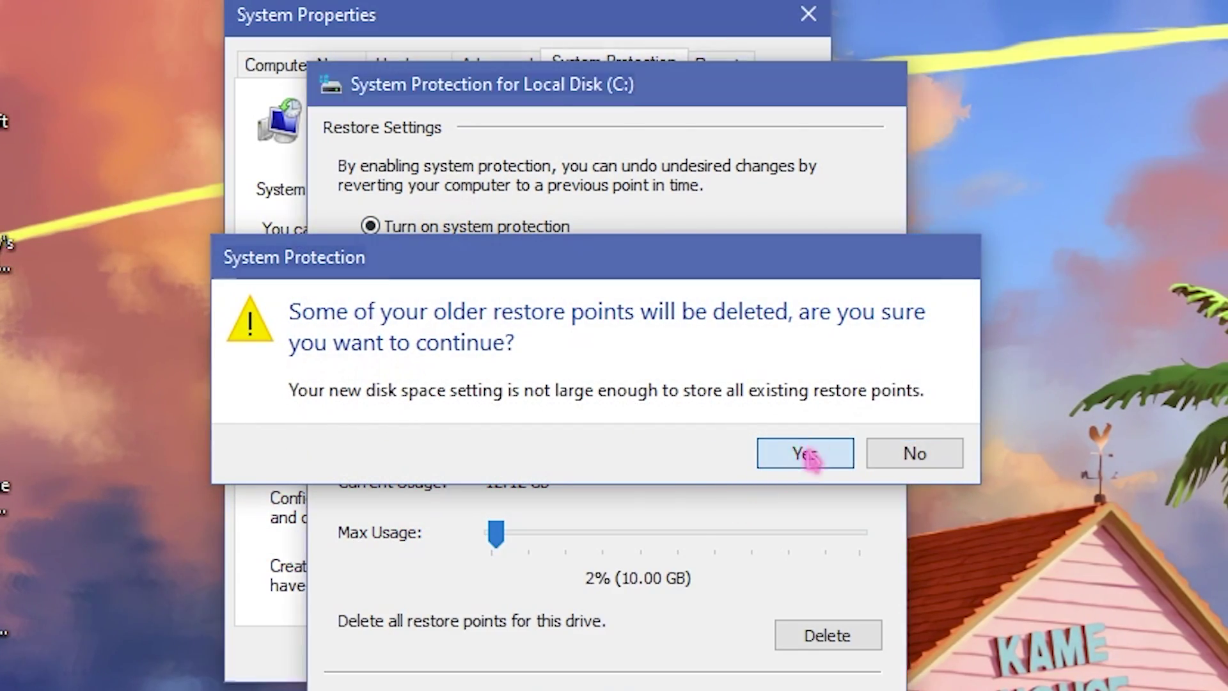
pyautogui.click(804, 452)
# Create a restore point described as "Fall Guys" and close System Properties
pyautogui.click(696, 576)
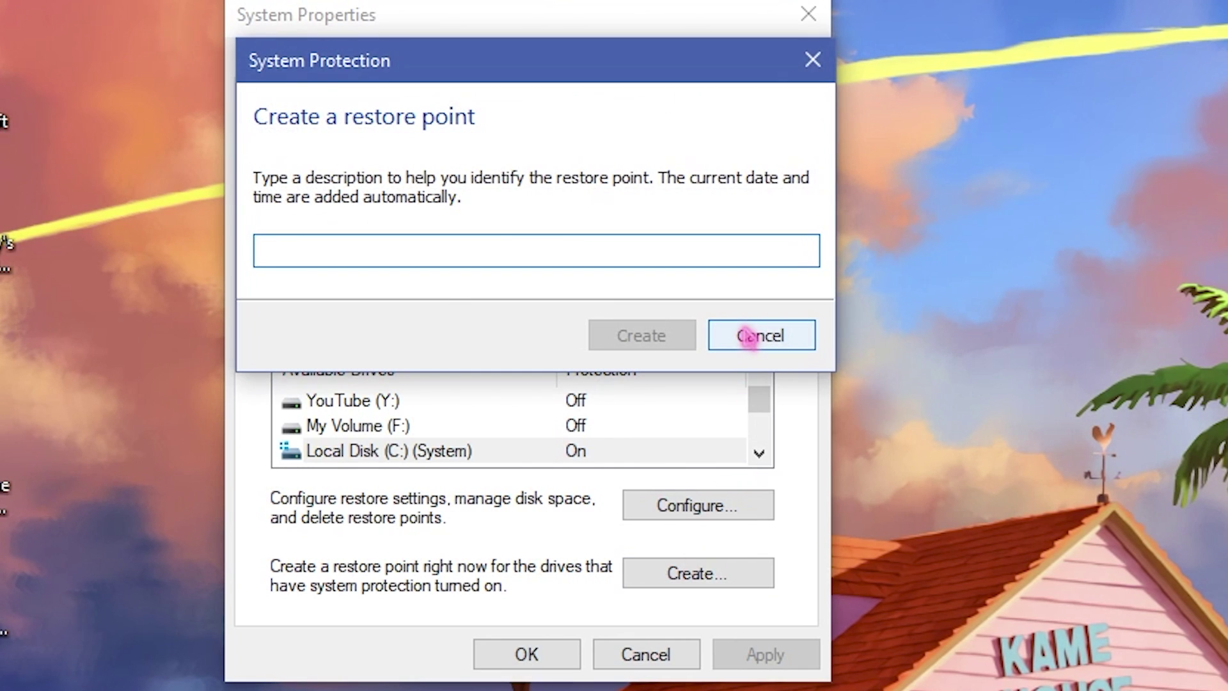
pyautogui.write('Fall Guys')
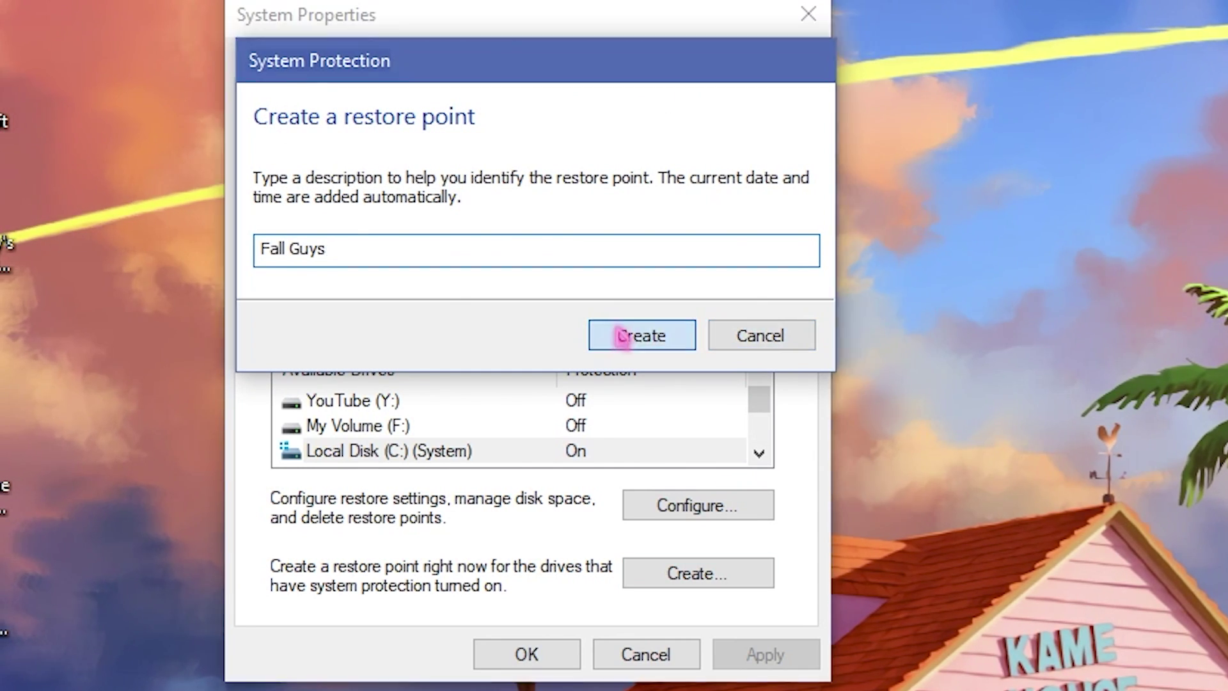
pyautogui.click(608, 334)
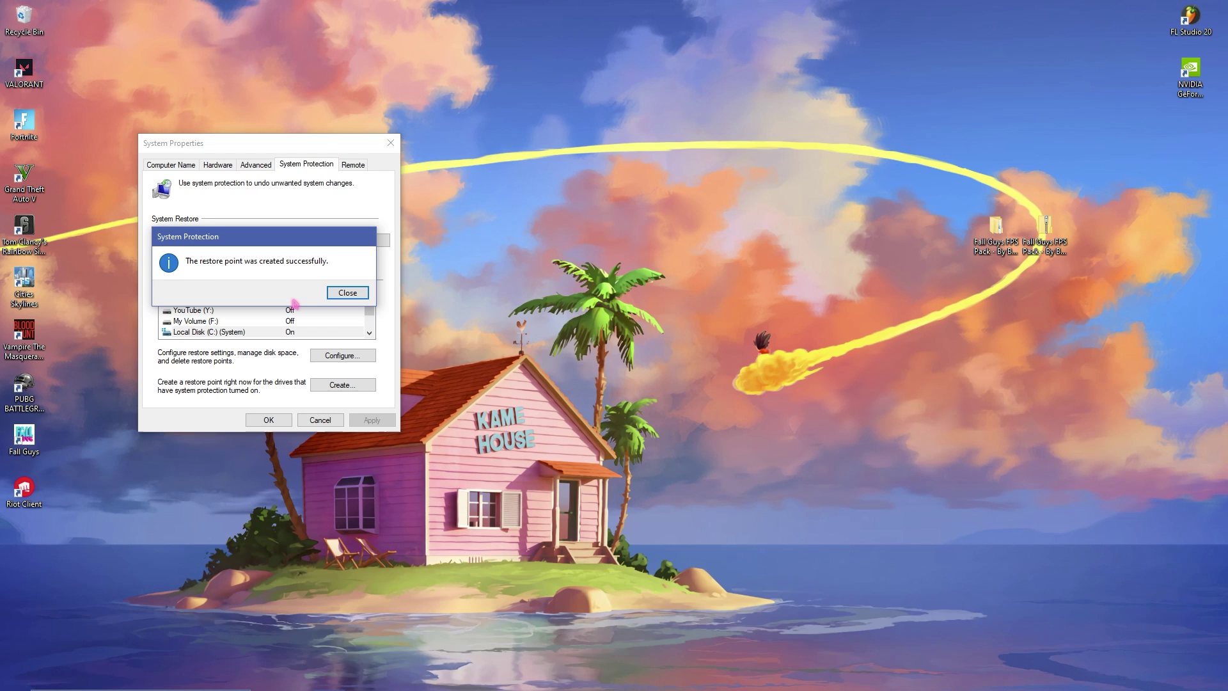
pyautogui.click(348, 292)
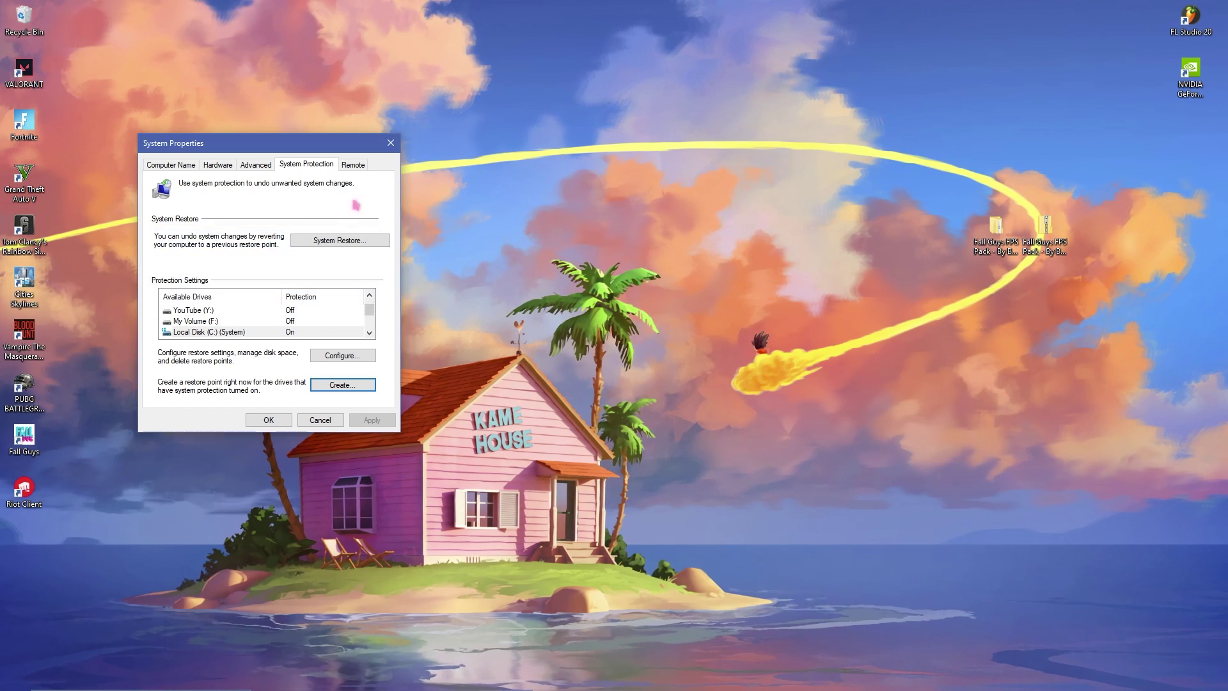
pyautogui.click(391, 142)
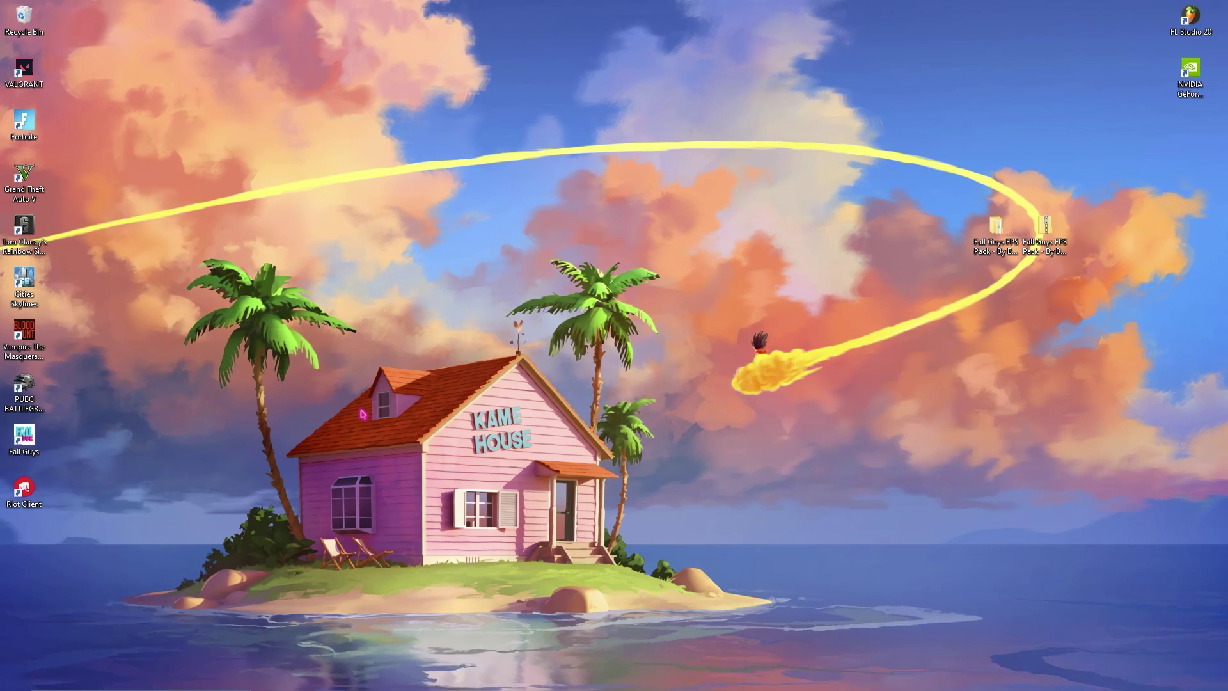
# Switch to Steam by launching it from the Windows search
pyautogui.press('super')
pyautogui.write('s')
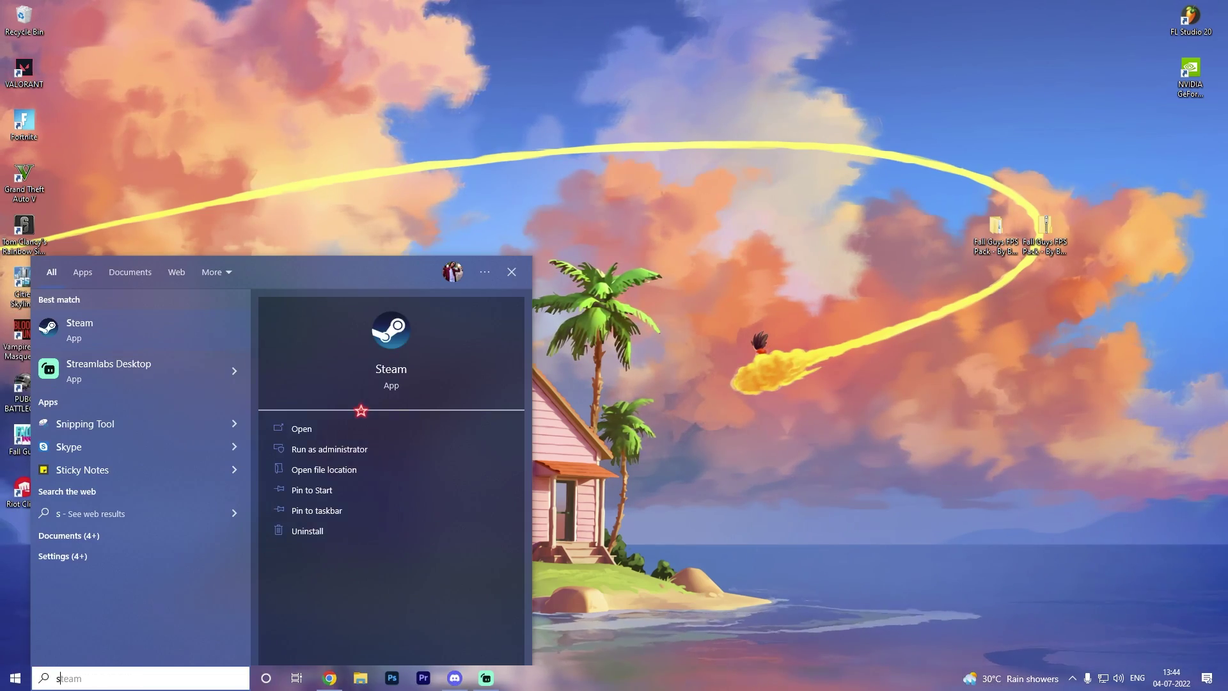
pyautogui.press('Return')
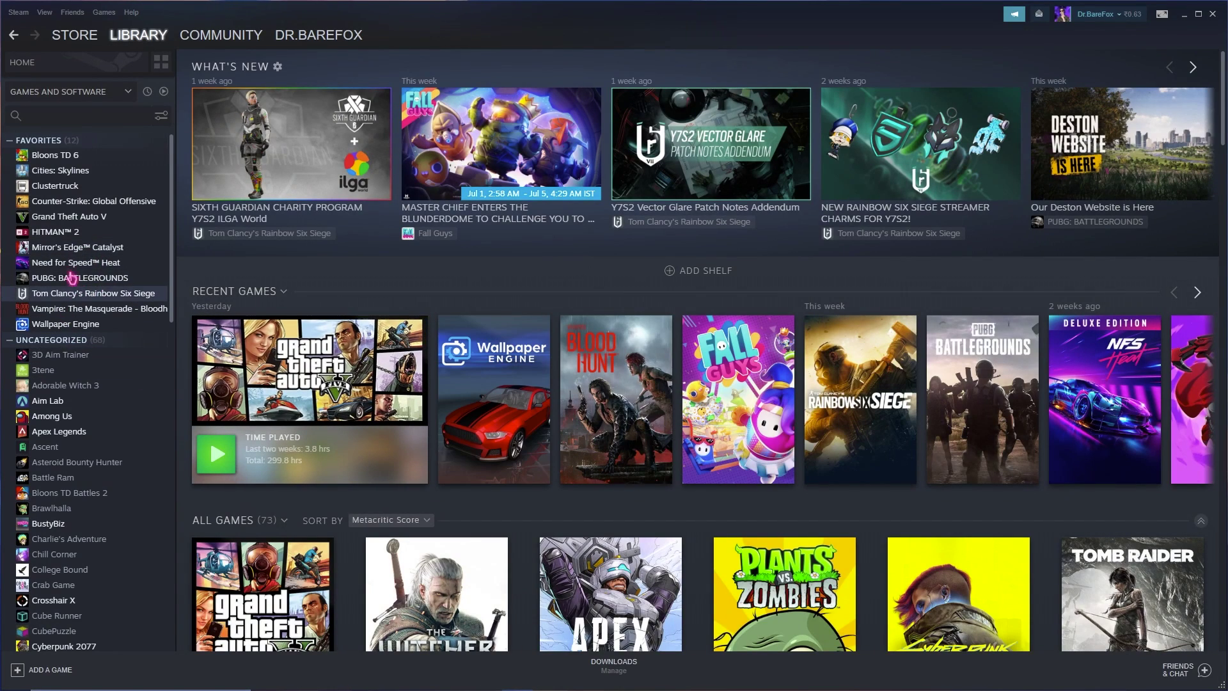
# Find Fall Guys in the game library and browse its local files
pyautogui.click(82, 231)
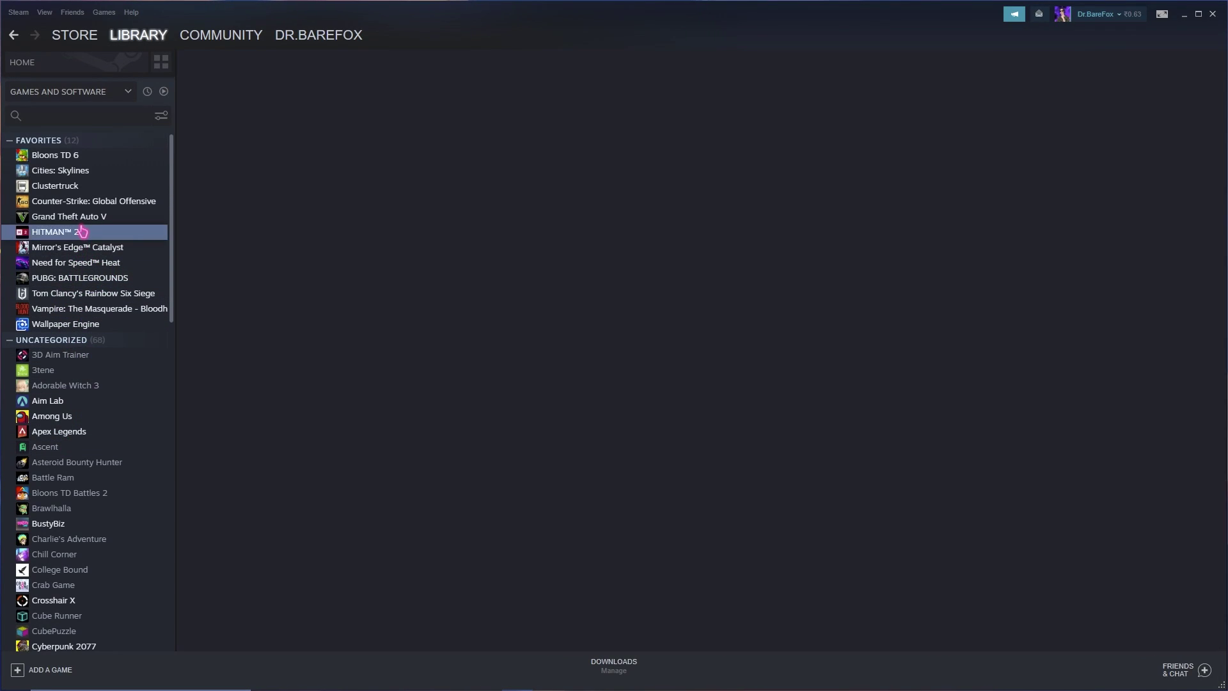
pyautogui.scroll(-5, 76, 384)
pyautogui.click(74, 392)
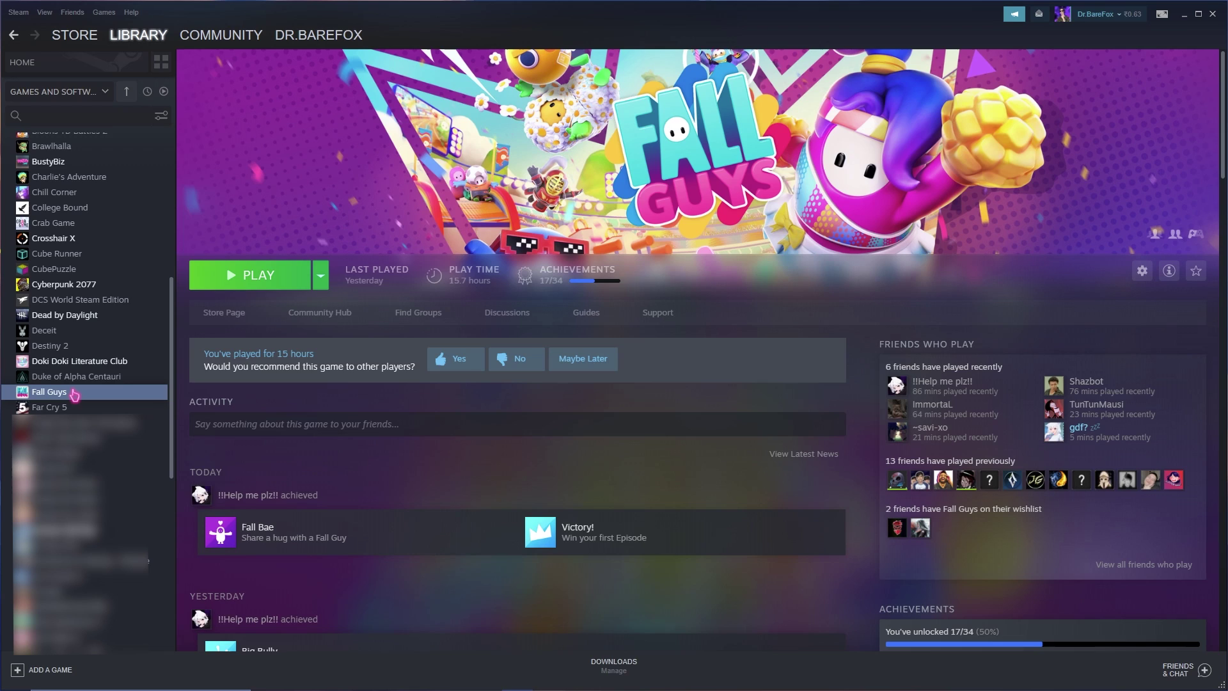
pyautogui.rightClick(75, 394)
pyautogui.moveTo(109, 454)
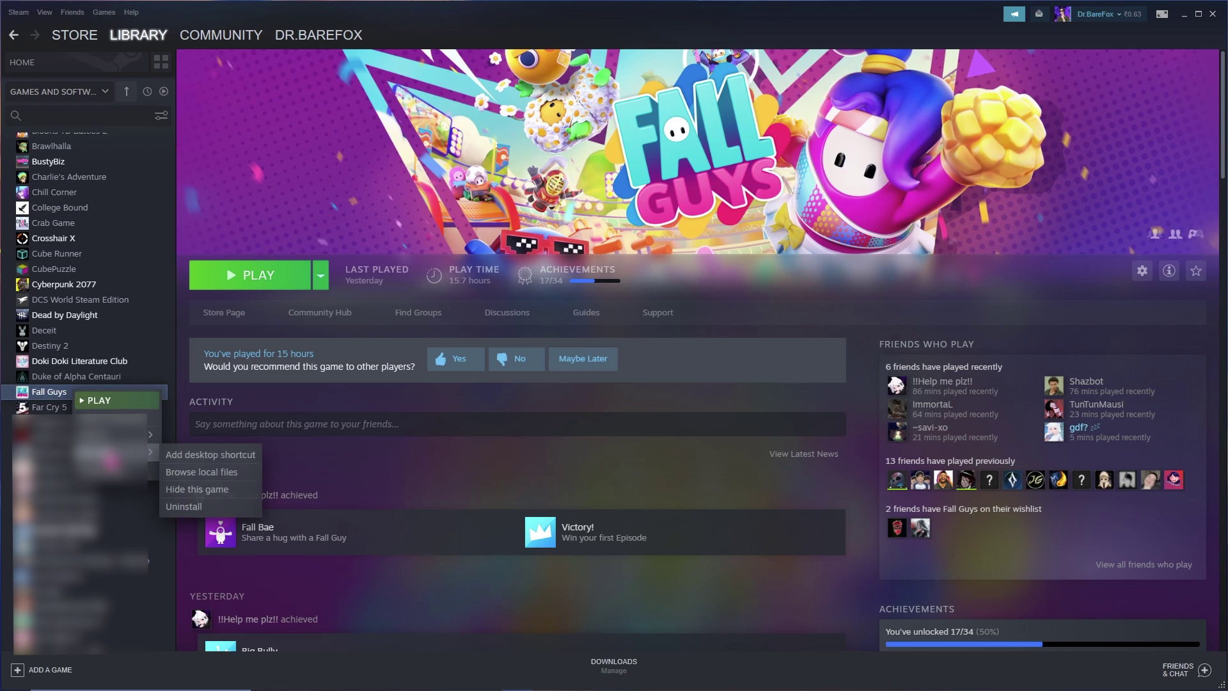
pyautogui.click(192, 472)
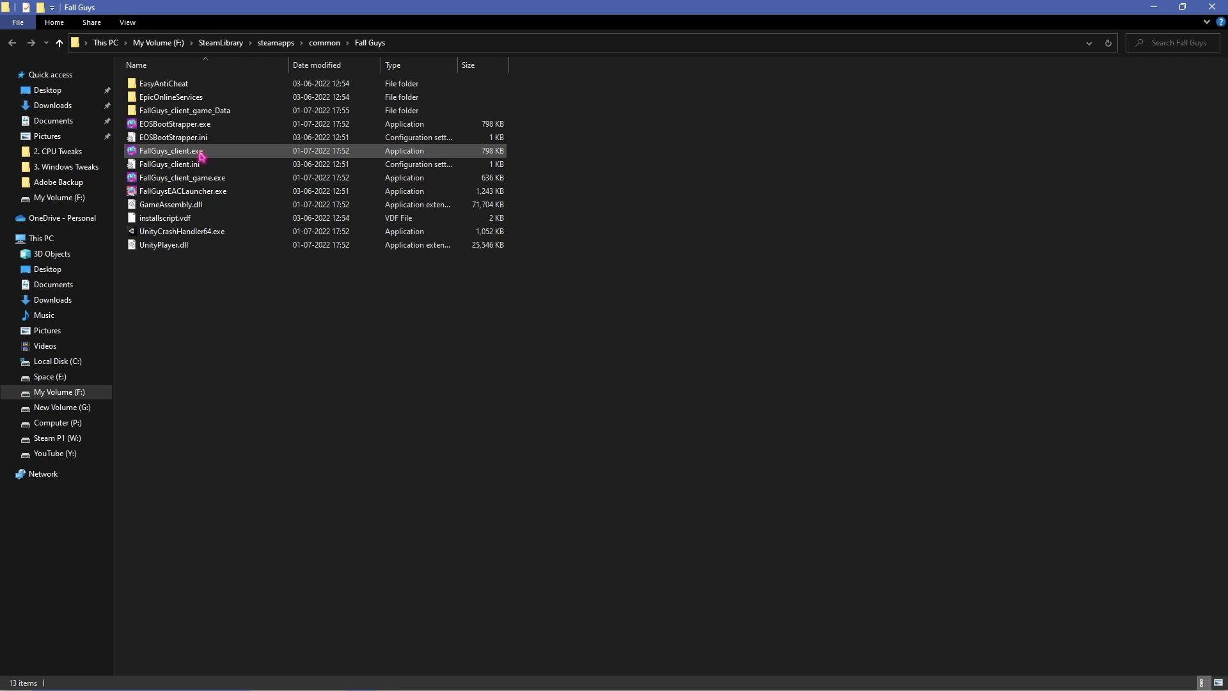
# Override the high DPI scaling behavior of FallGuys_client.exe with scaling performed by Application, and apply the change
pyautogui.click(201, 156)
pyautogui.rightClick(200, 152)
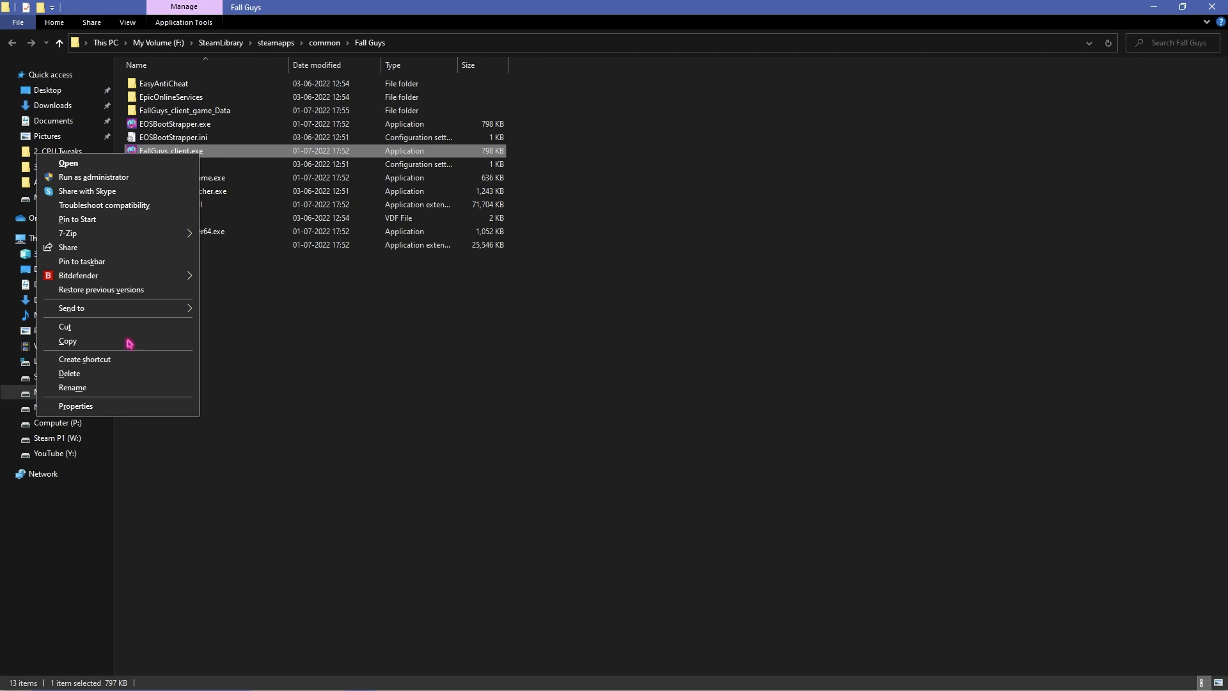
pyautogui.click(89, 407)
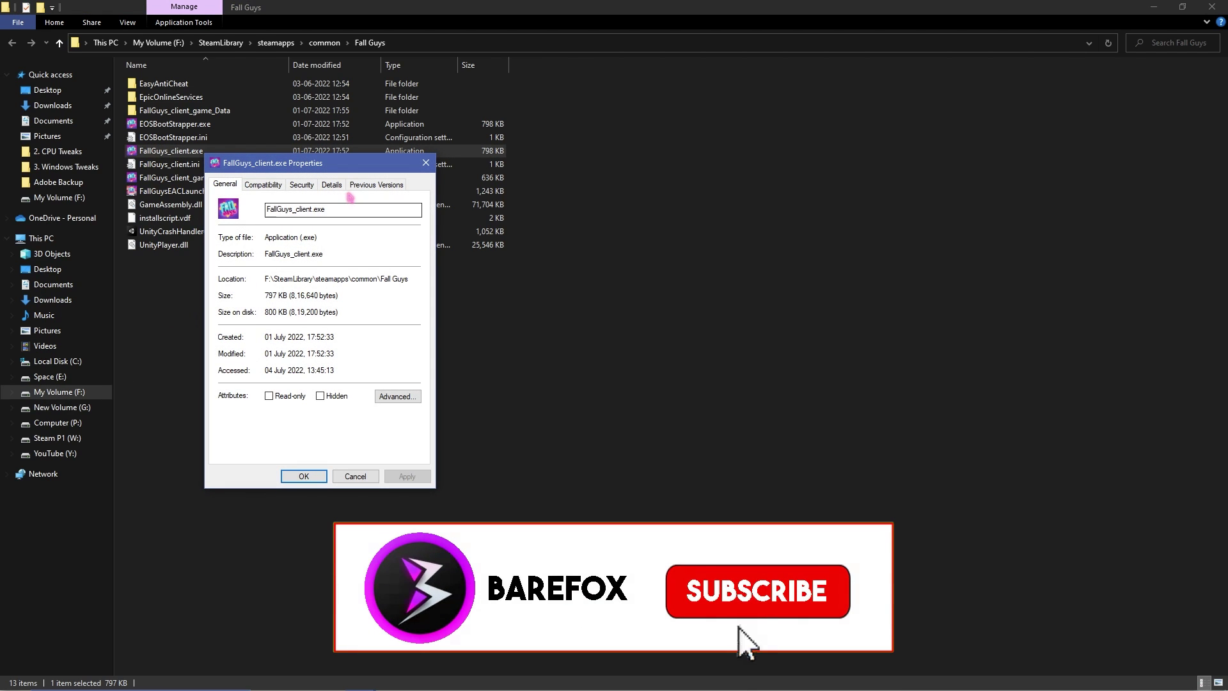
pyautogui.click(263, 185)
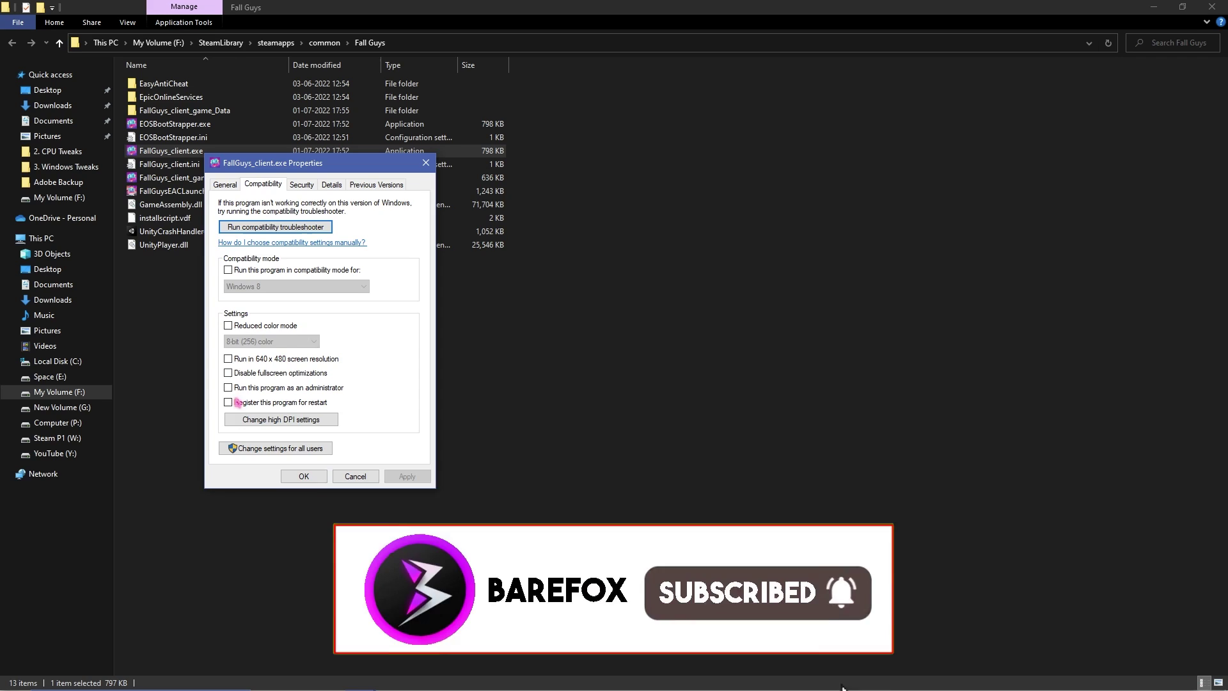
pyautogui.click(247, 421)
pyautogui.click(265, 409)
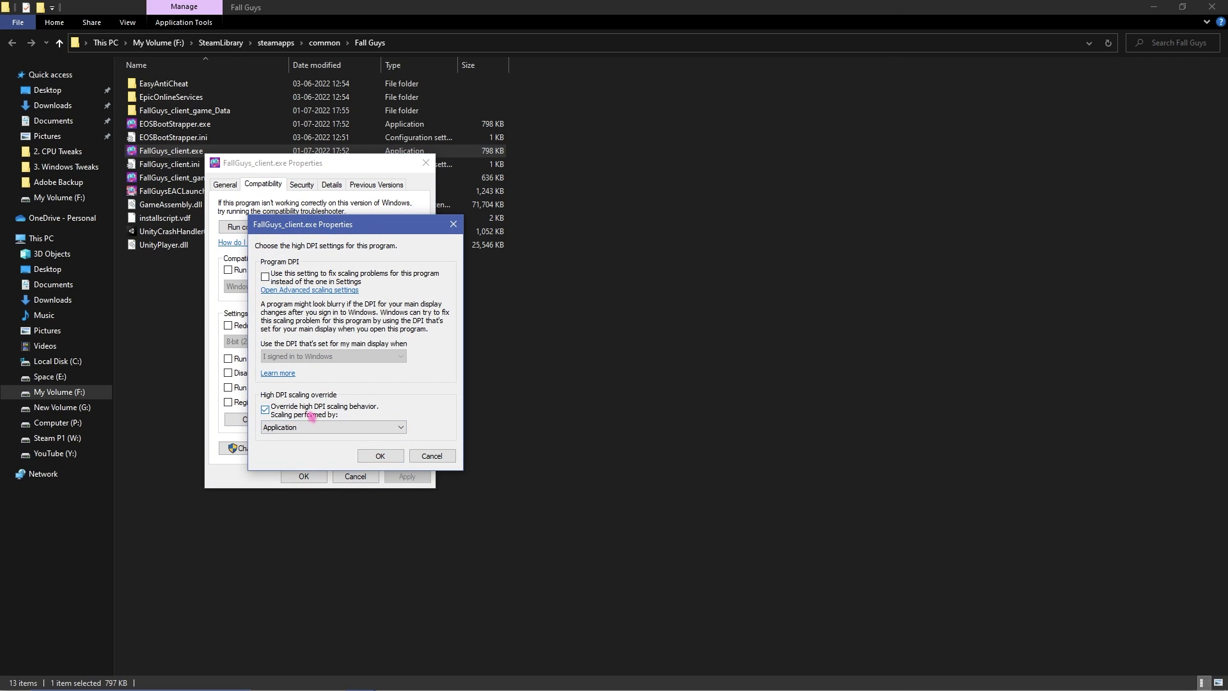
pyautogui.click(381, 456)
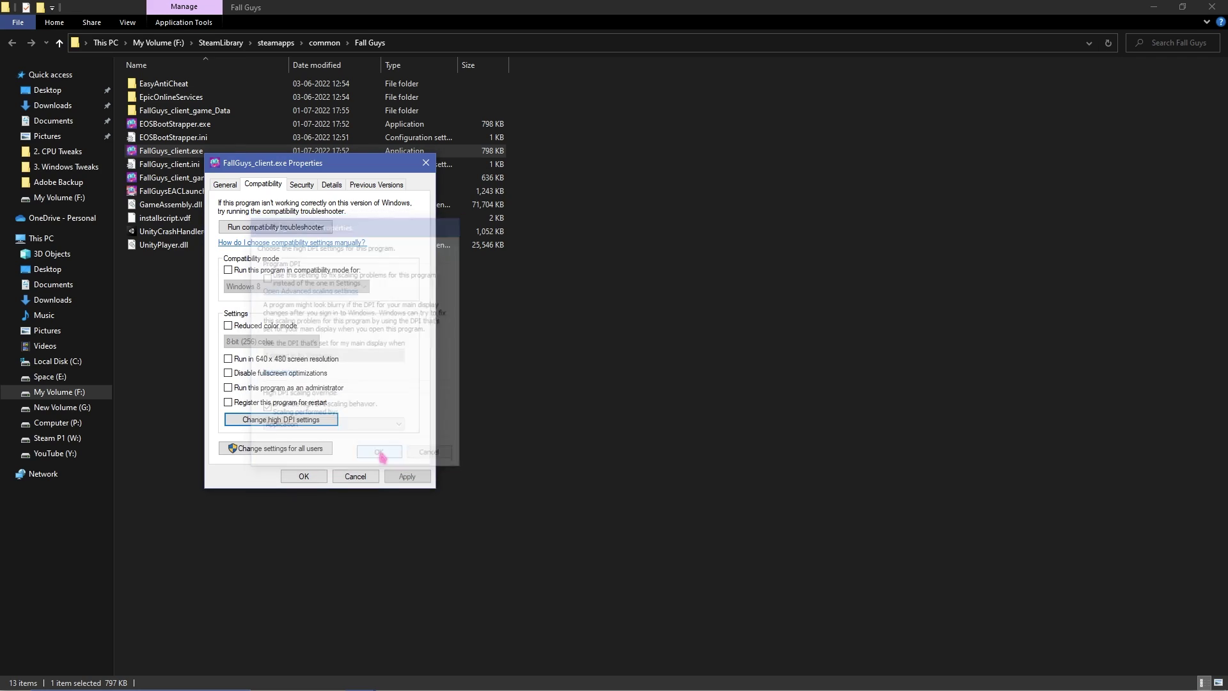
pyautogui.click(404, 477)
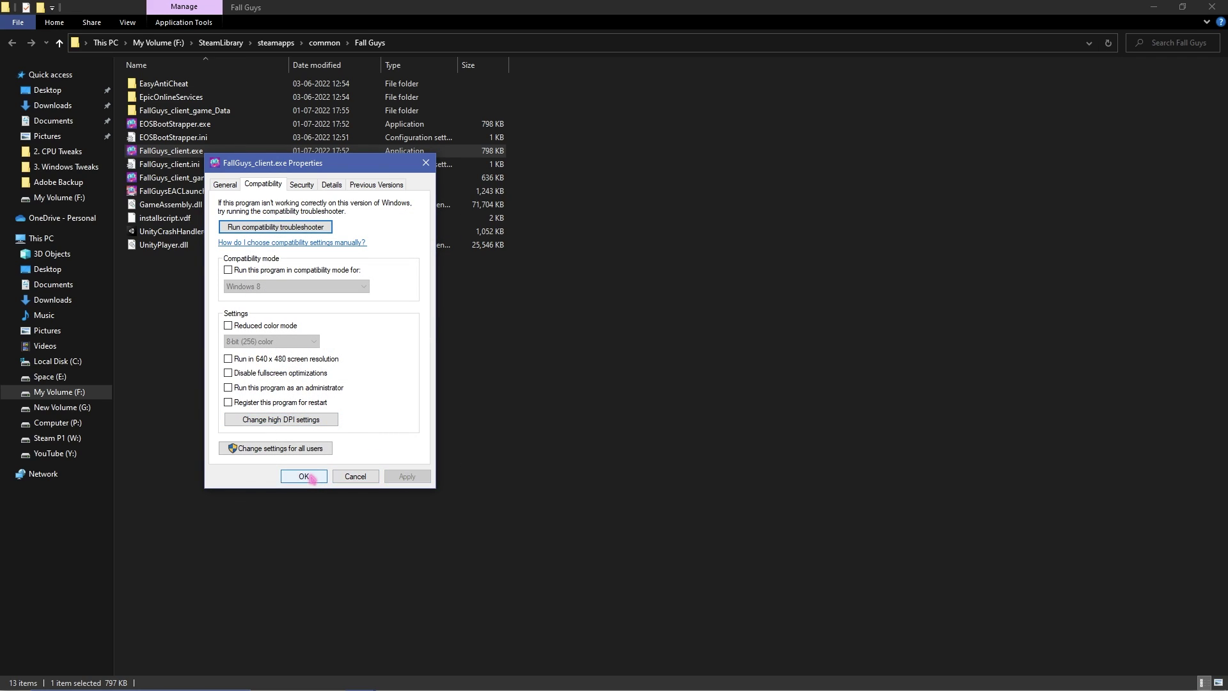
pyautogui.click(305, 477)
# Override the high DPI scaling behavior of FallGuys_client_game.exe with scaling performed by Application, and apply the change
pyautogui.click(196, 182)
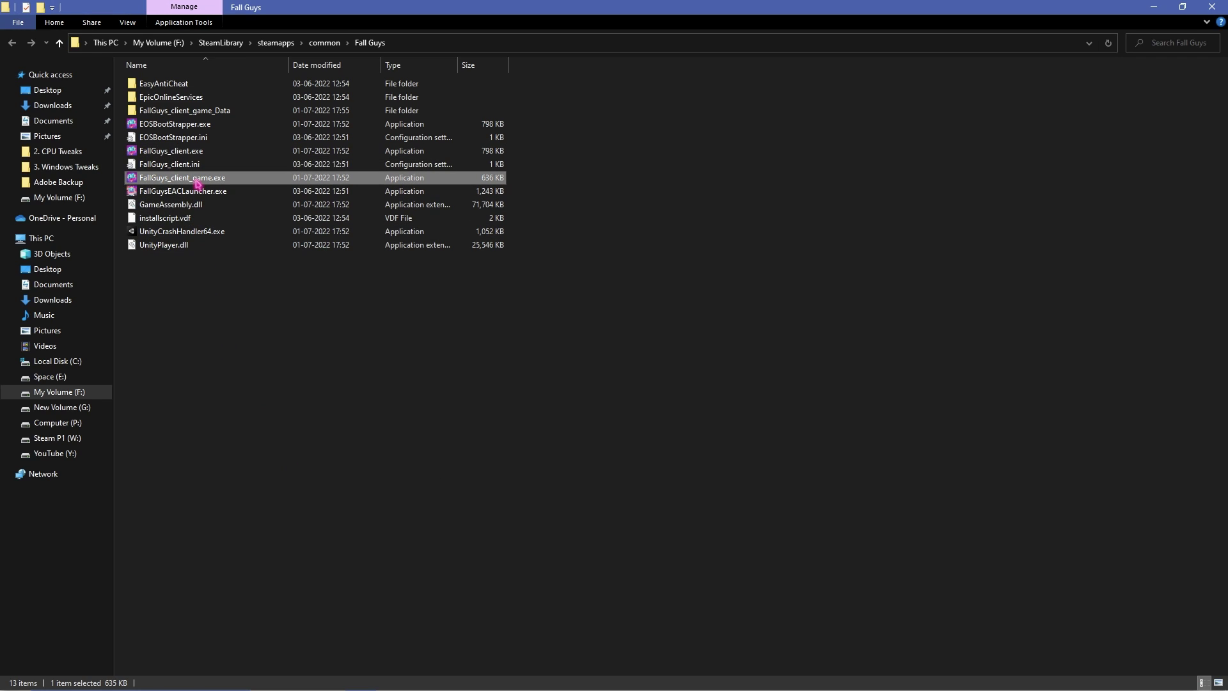
pyautogui.rightClick(196, 185)
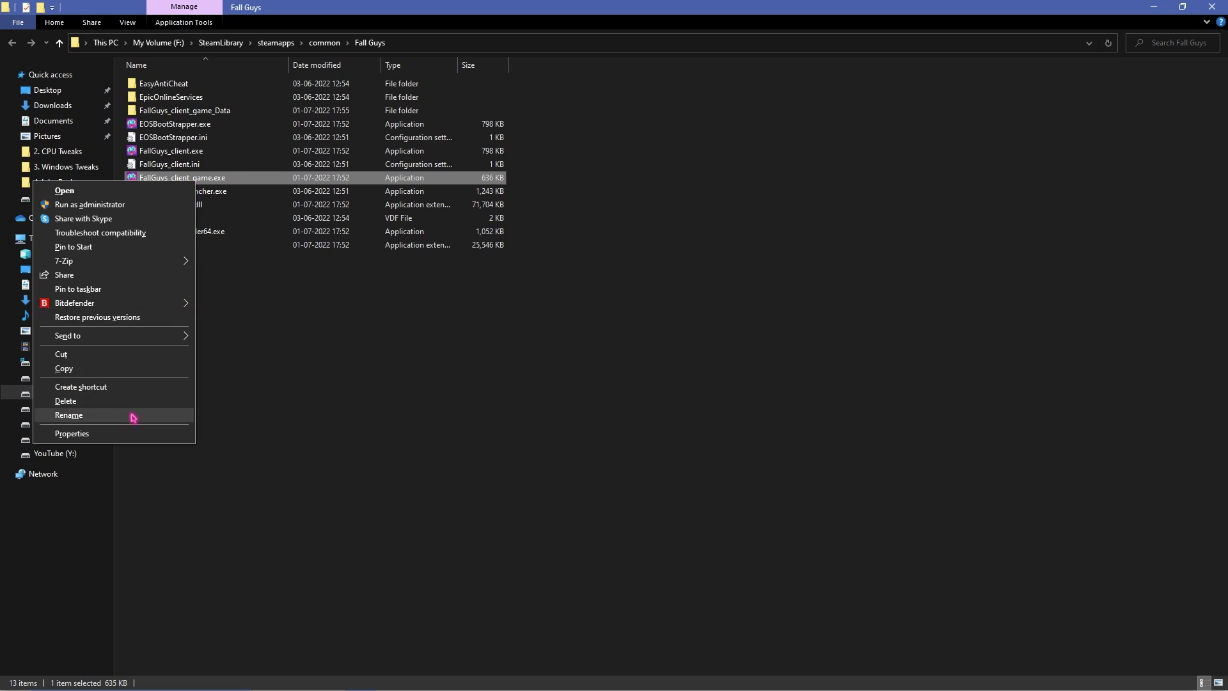
pyautogui.click(167, 432)
pyautogui.click(269, 447)
pyautogui.click(262, 436)
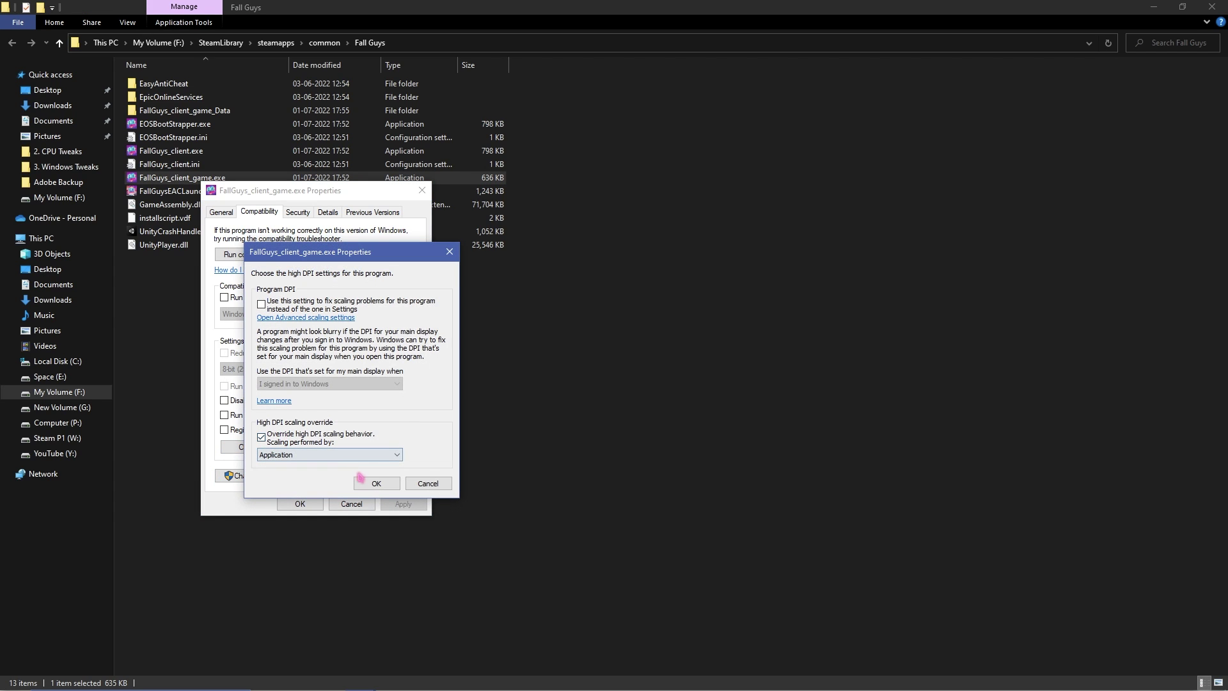
pyautogui.click(377, 483)
pyautogui.click(404, 505)
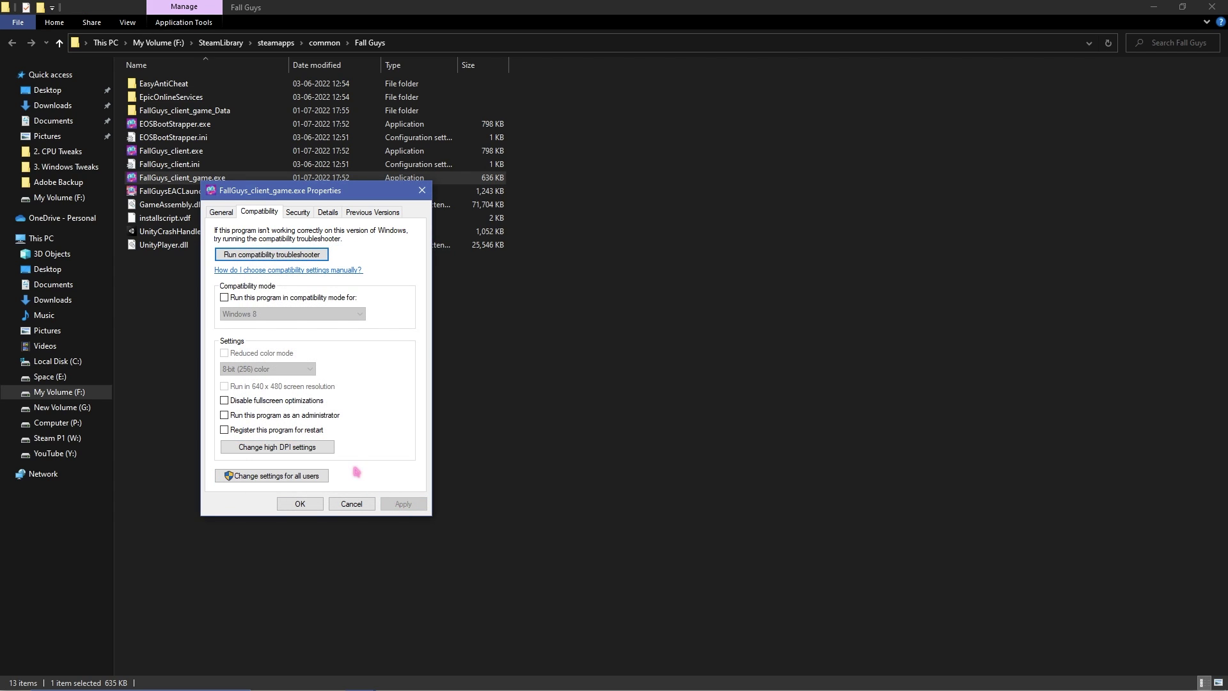
pyautogui.click(300, 503)
# Copy the path of the Fall Guys installation folder and put the folder window away
pyautogui.click(404, 44)
pyautogui.hotkey('ctrl', 'c')
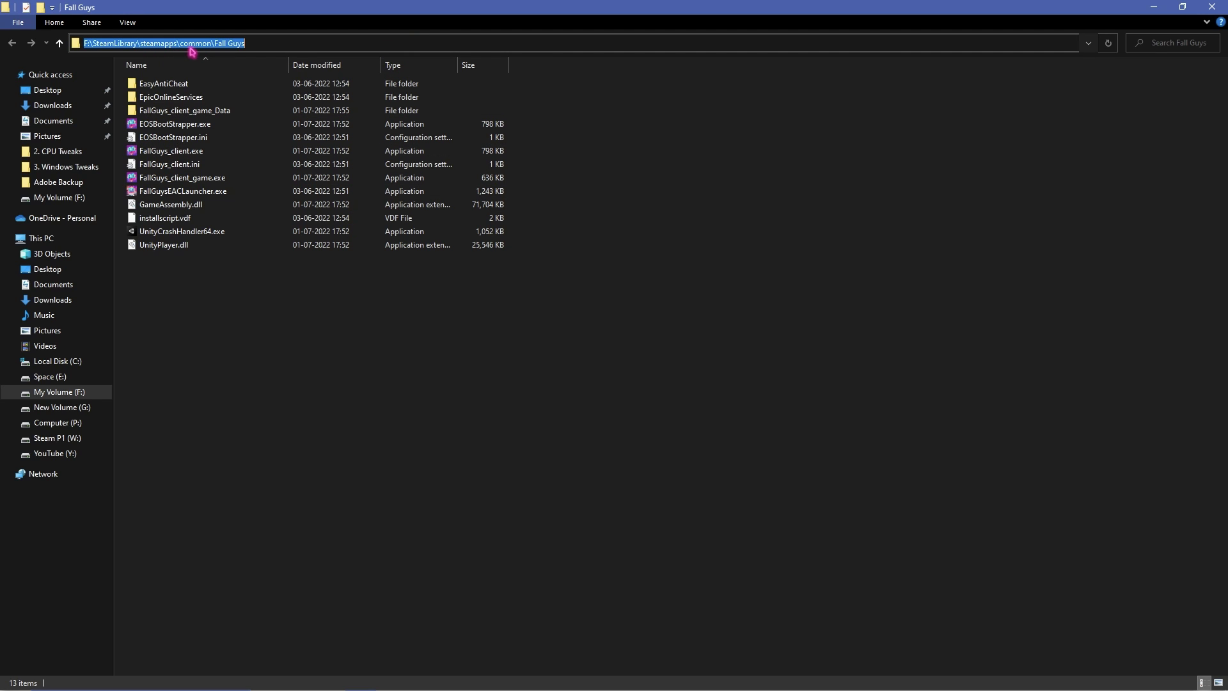
pyautogui.click(1168, 18)
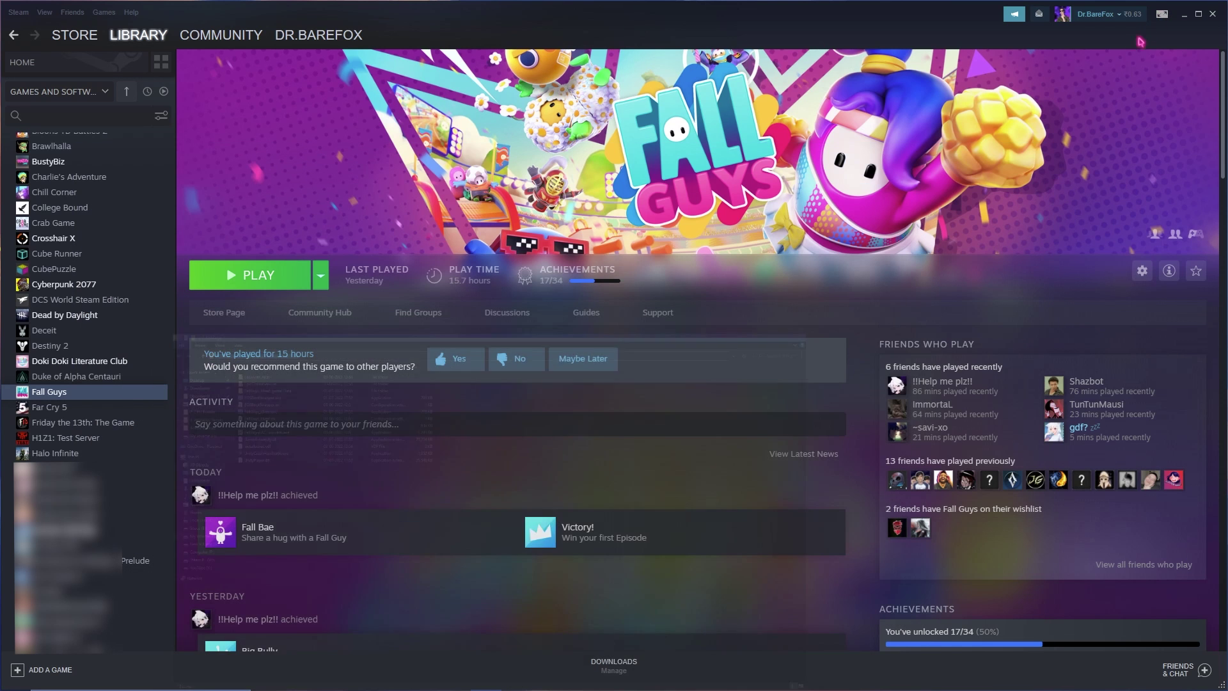
# Open the Windows Graphics settings
pyautogui.press('super')
pyautogui.write('graph')
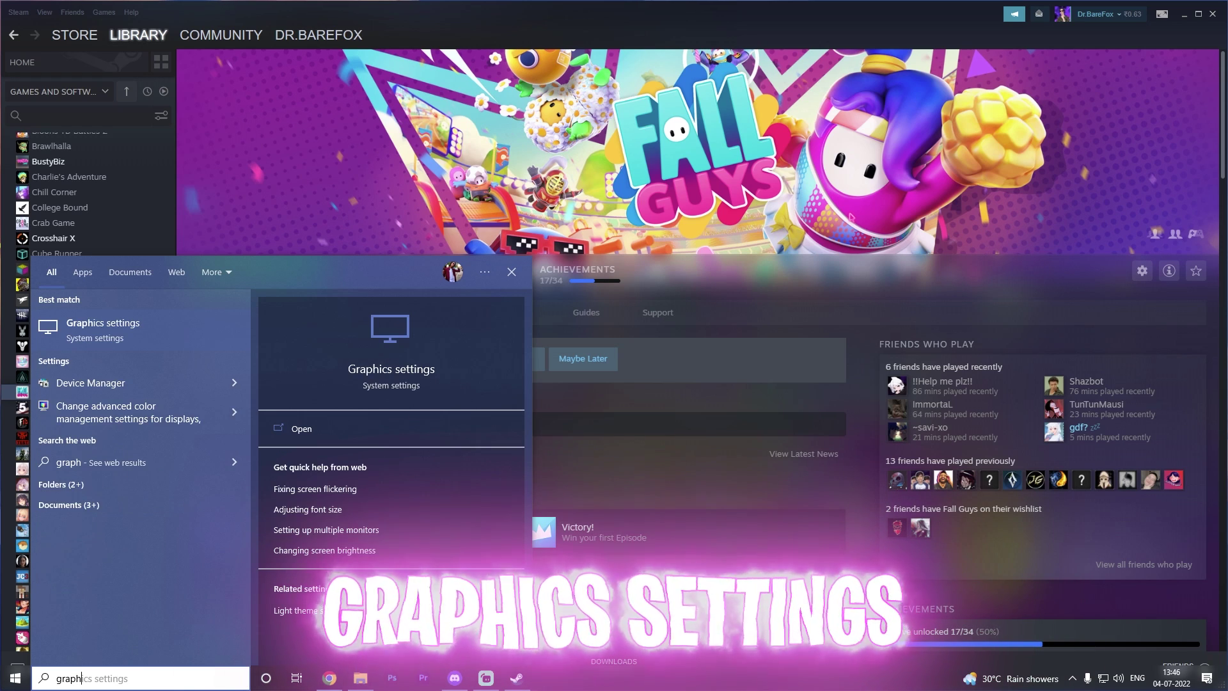
pyautogui.press('Return')
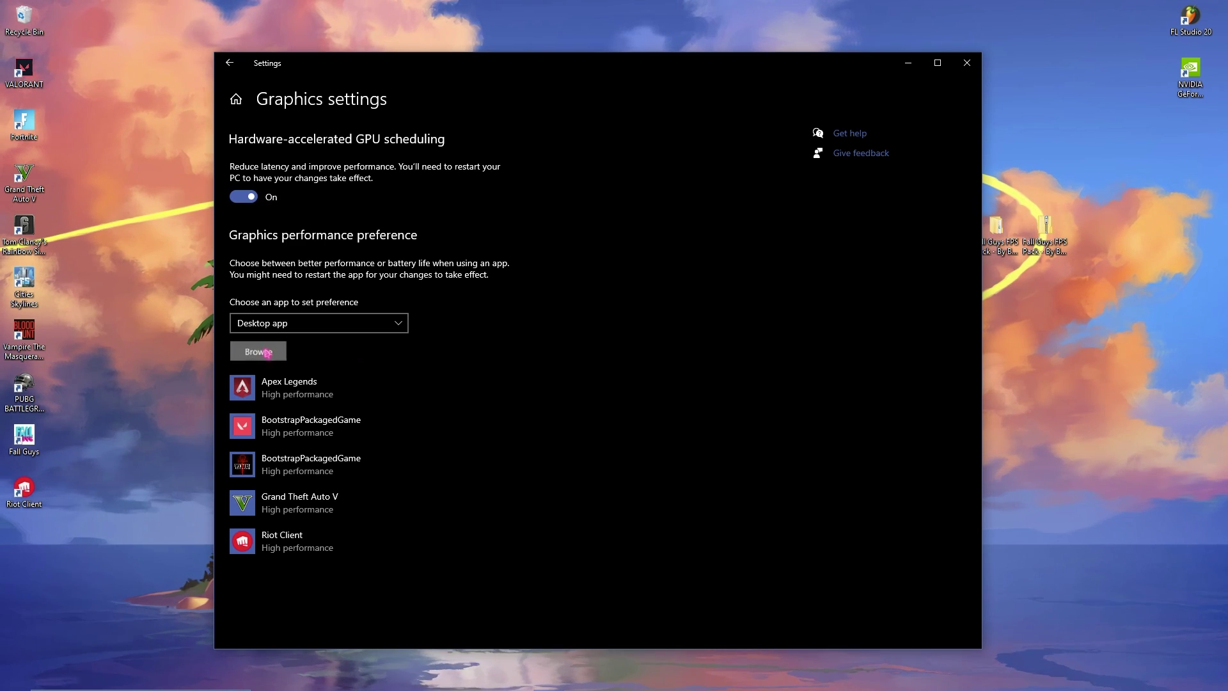
# Add FallGuys_client.exe from the copied folder path to the graphics performance preferences and set it to High performance
pyautogui.click(267, 352)
pyautogui.click(543, 88)
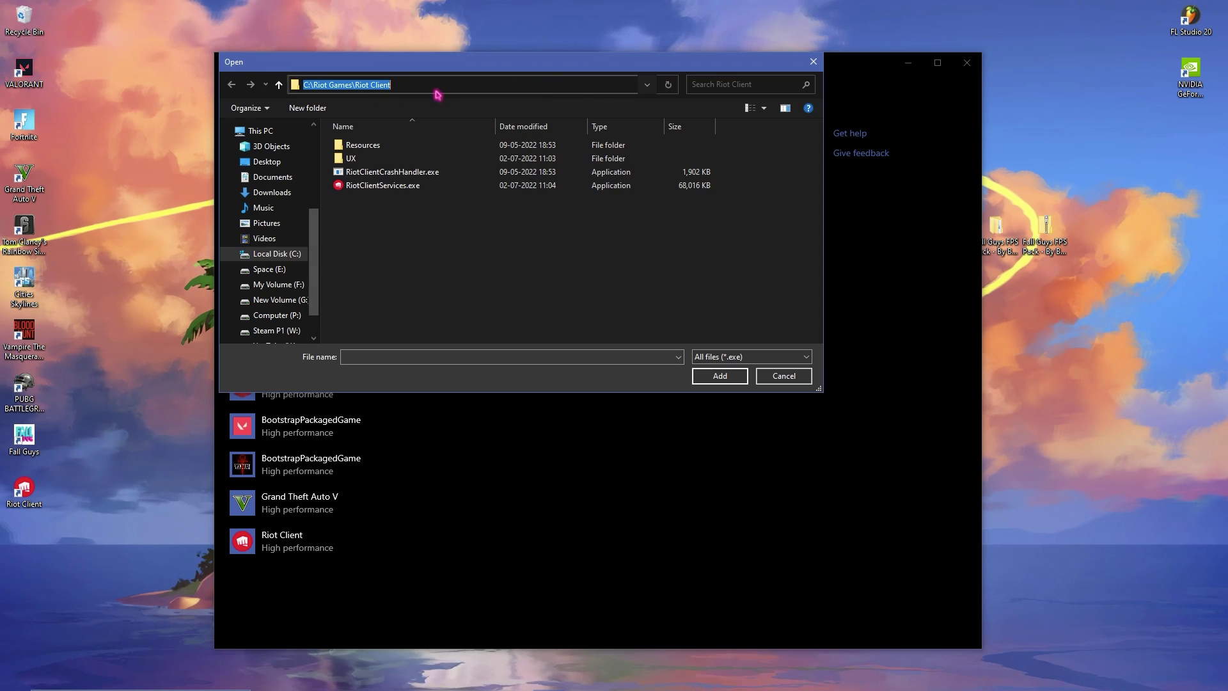
pyautogui.hotkey('ctrl', 'v')
pyautogui.press('Return')
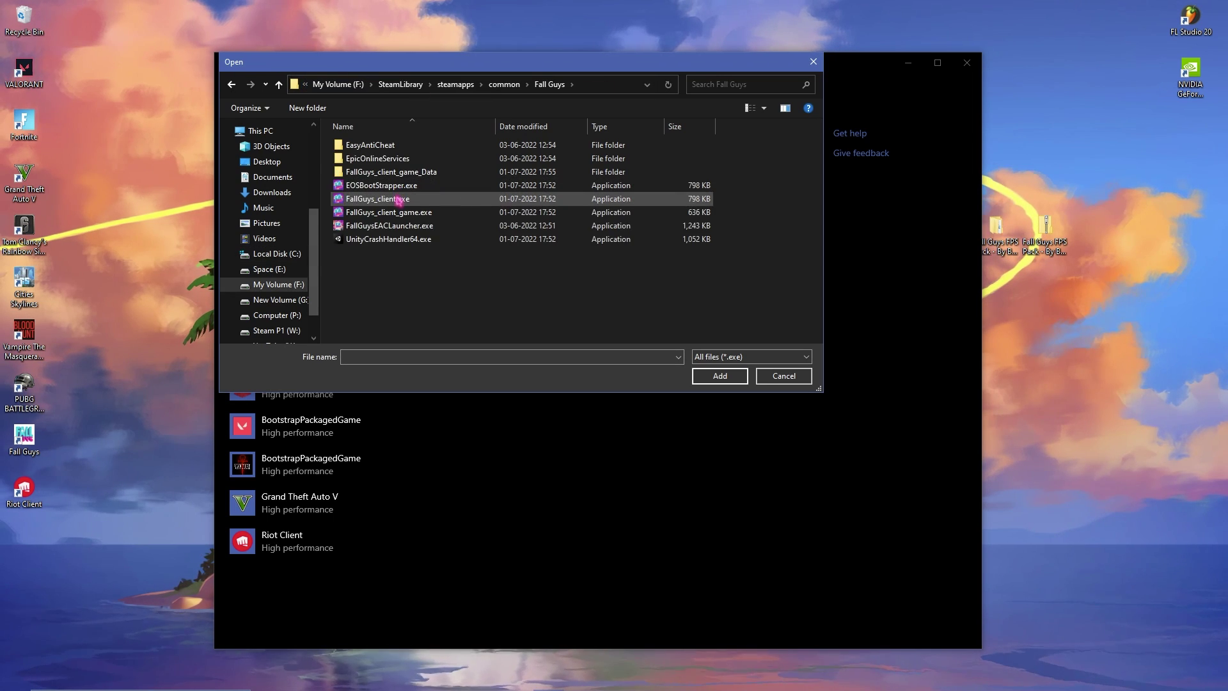
pyautogui.click(350, 199)
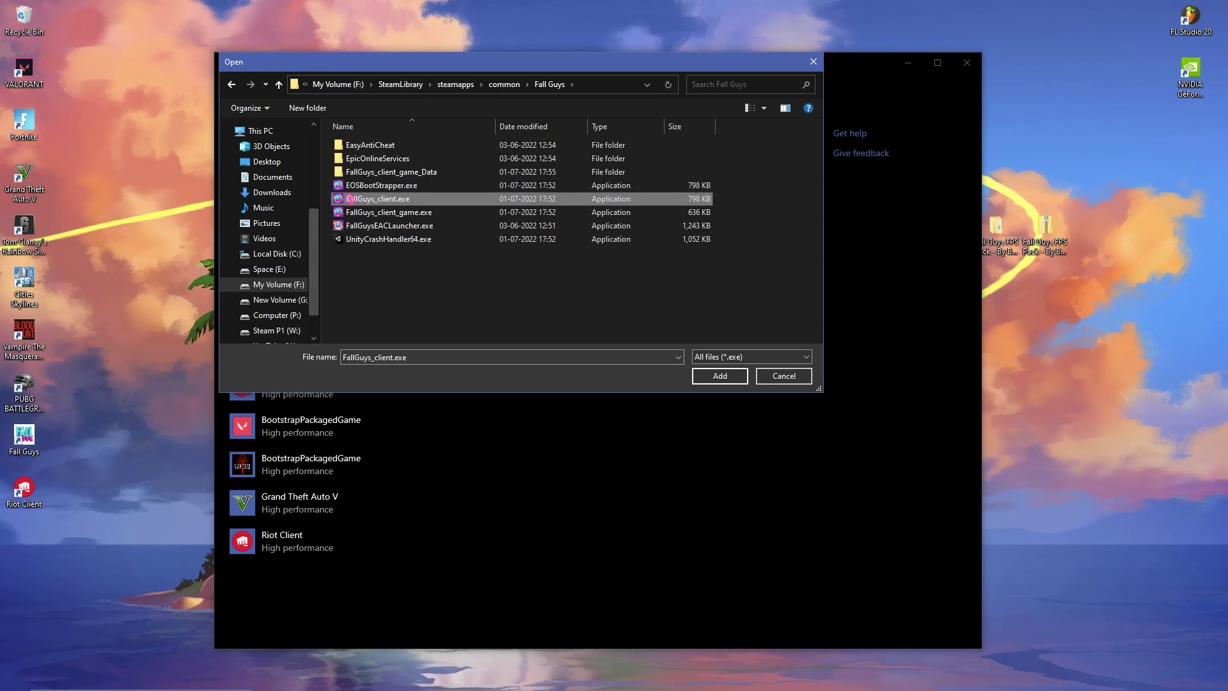
pyautogui.click(715, 378)
pyautogui.click(412, 565)
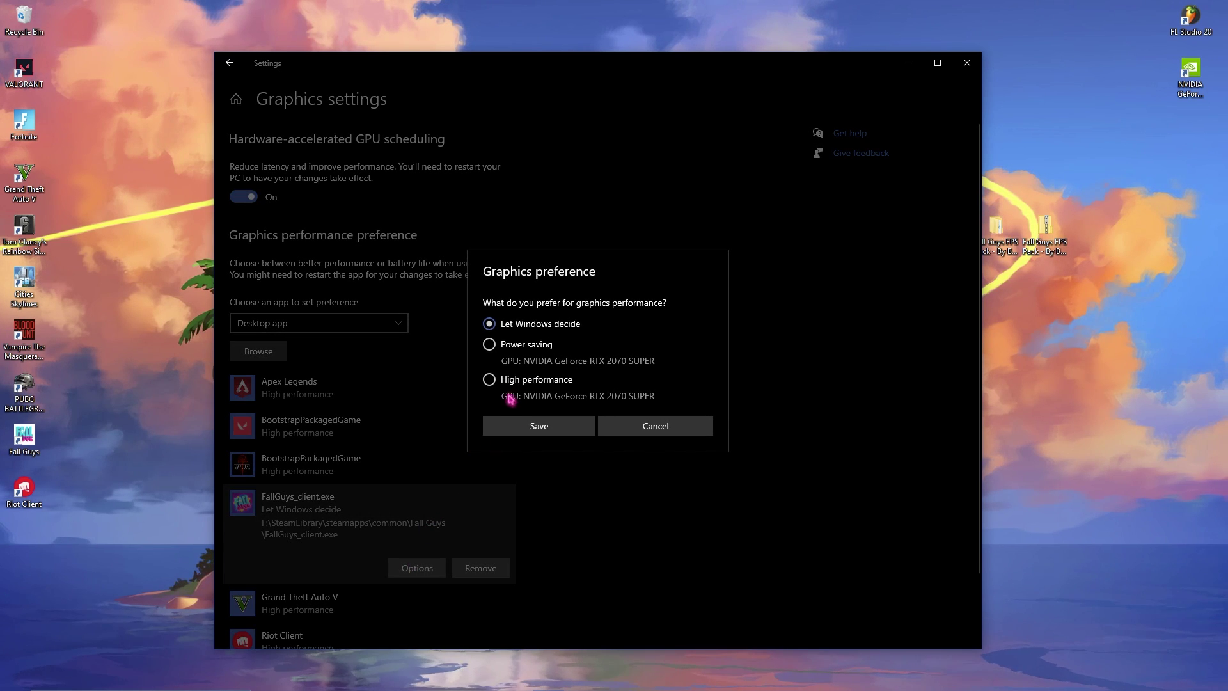
pyautogui.click(534, 424)
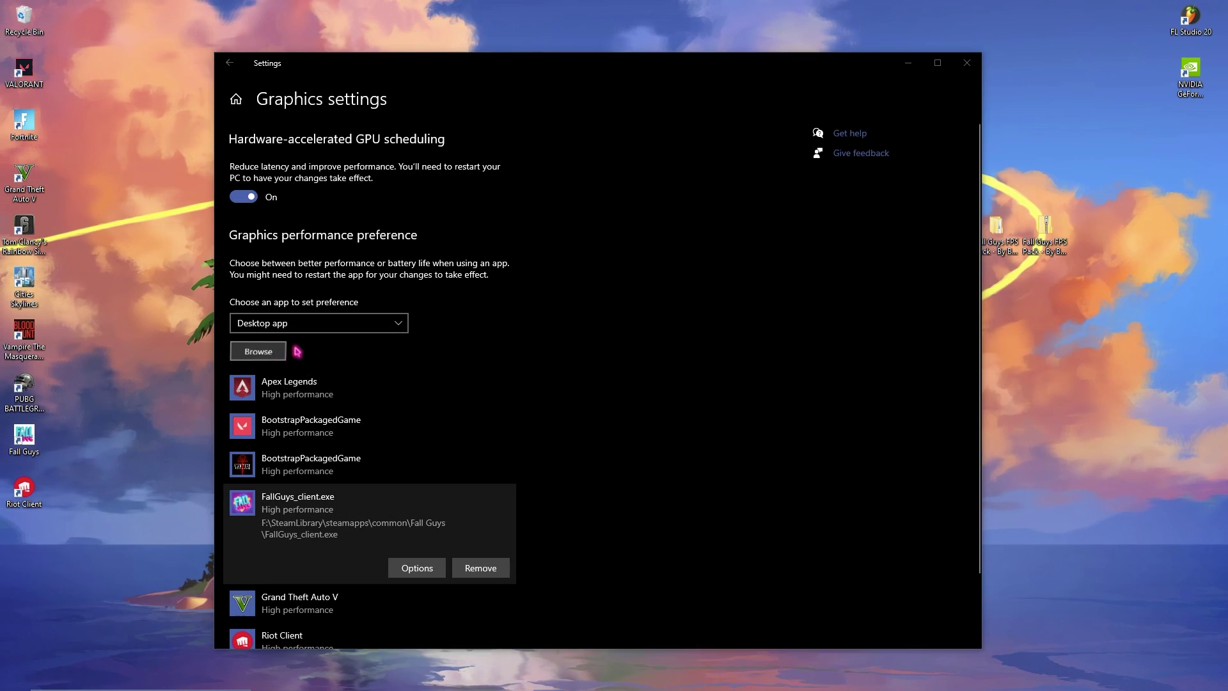
# Add FallGuys_client_game.exe to the graphics performance preferences, set it to High performance, and return to the desktop
pyautogui.click(266, 352)
pyautogui.click(387, 212)
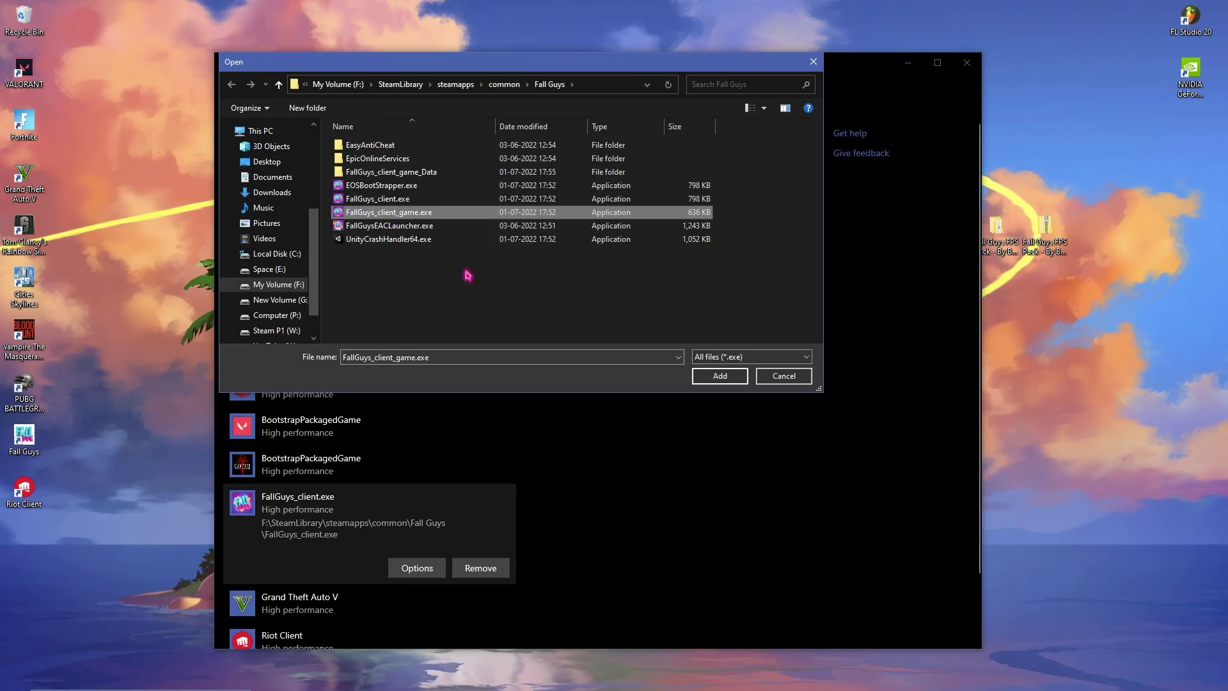
pyautogui.click(723, 381)
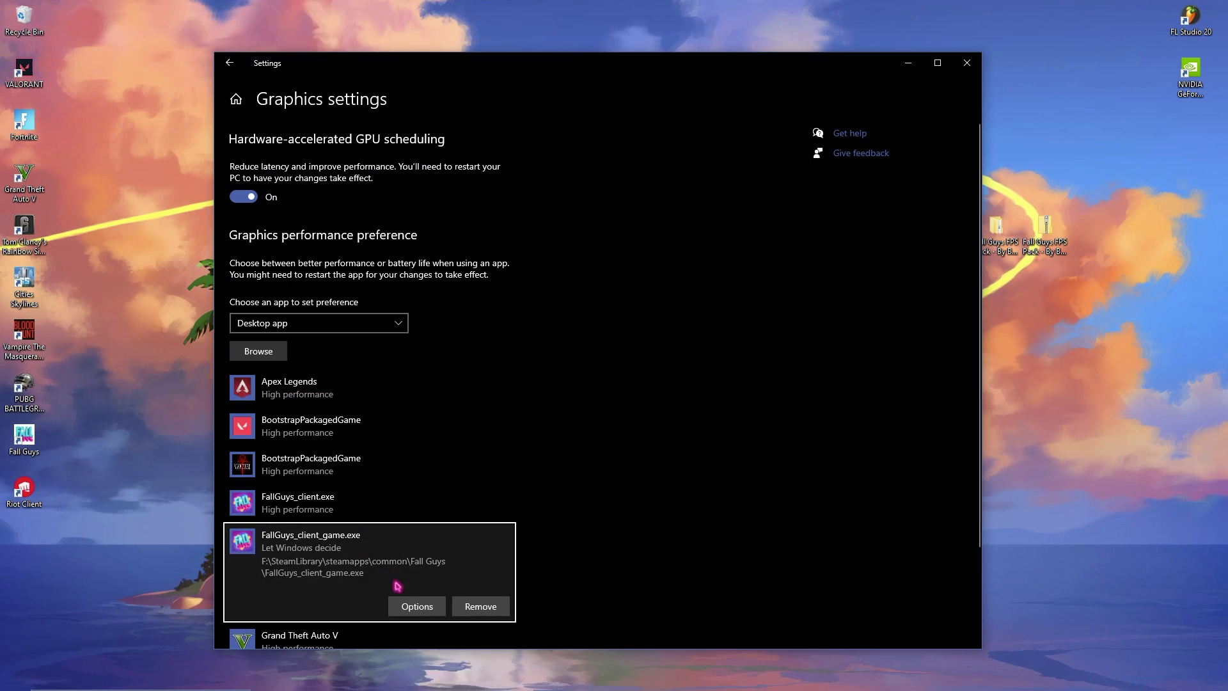
pyautogui.click(407, 605)
pyautogui.click(486, 377)
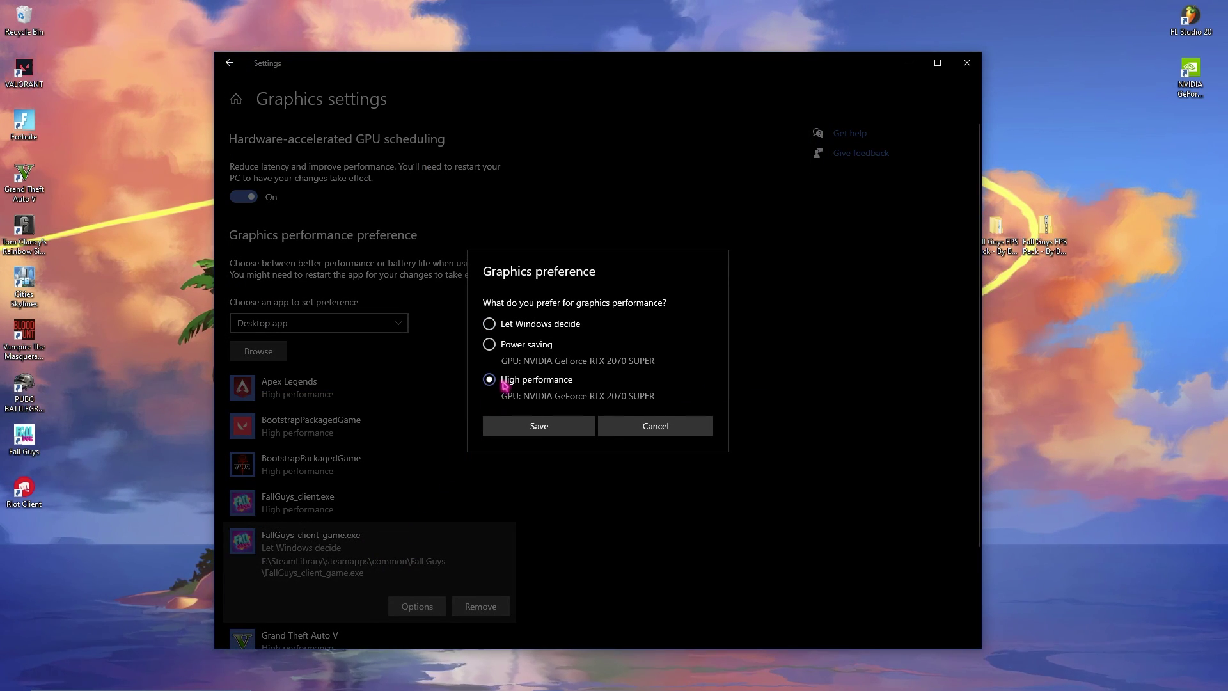
pyautogui.click(537, 424)
pyautogui.scroll(-2, 444, 401)
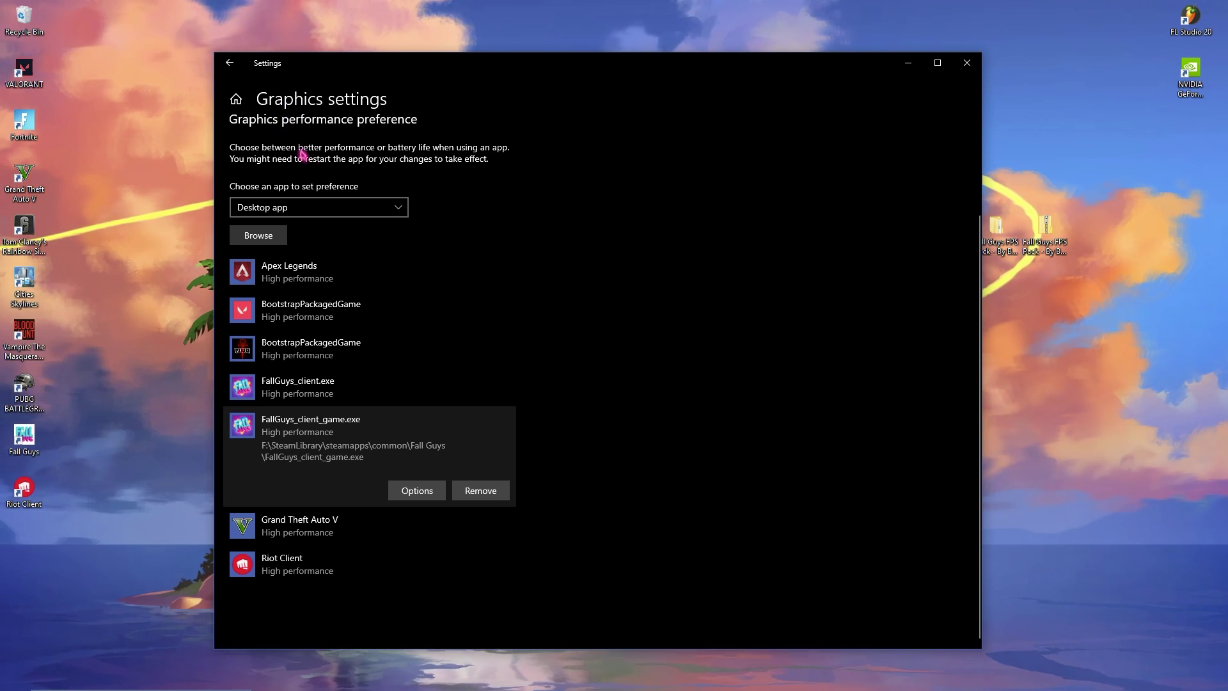
pyautogui.press('super+d')
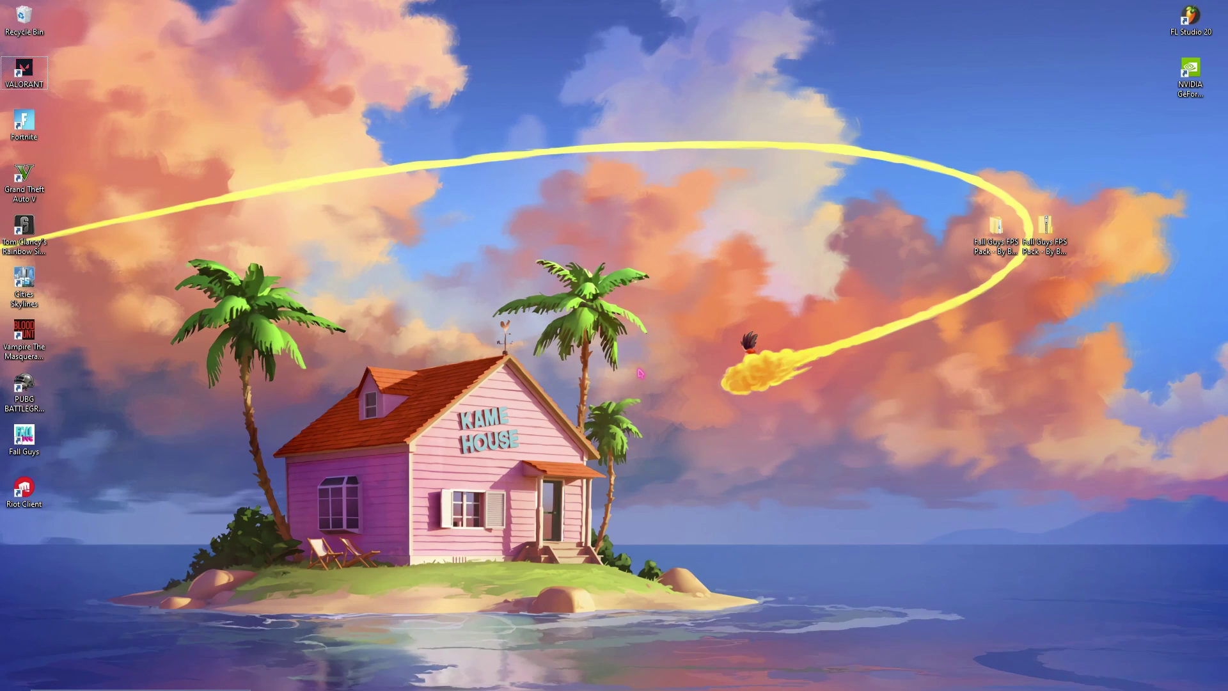
# Open the Power & sleep settings and go to the additional power settings
pyautogui.press('super')
pyautogui.write('power')
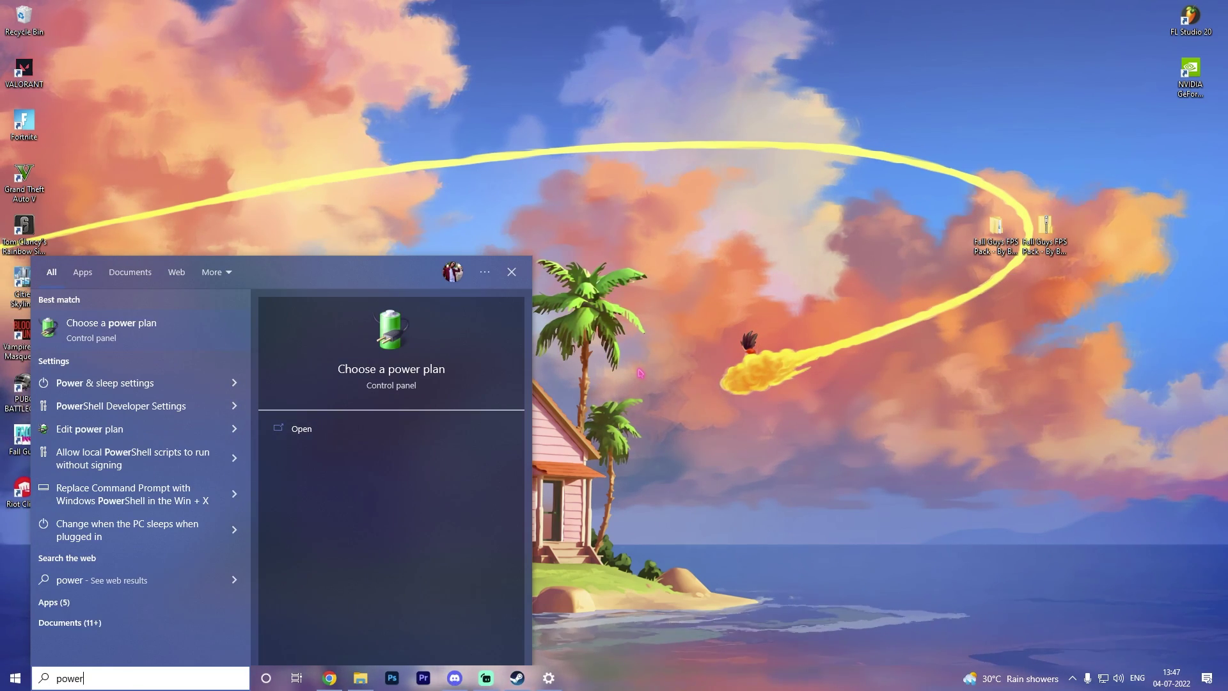
pyautogui.click(105, 383)
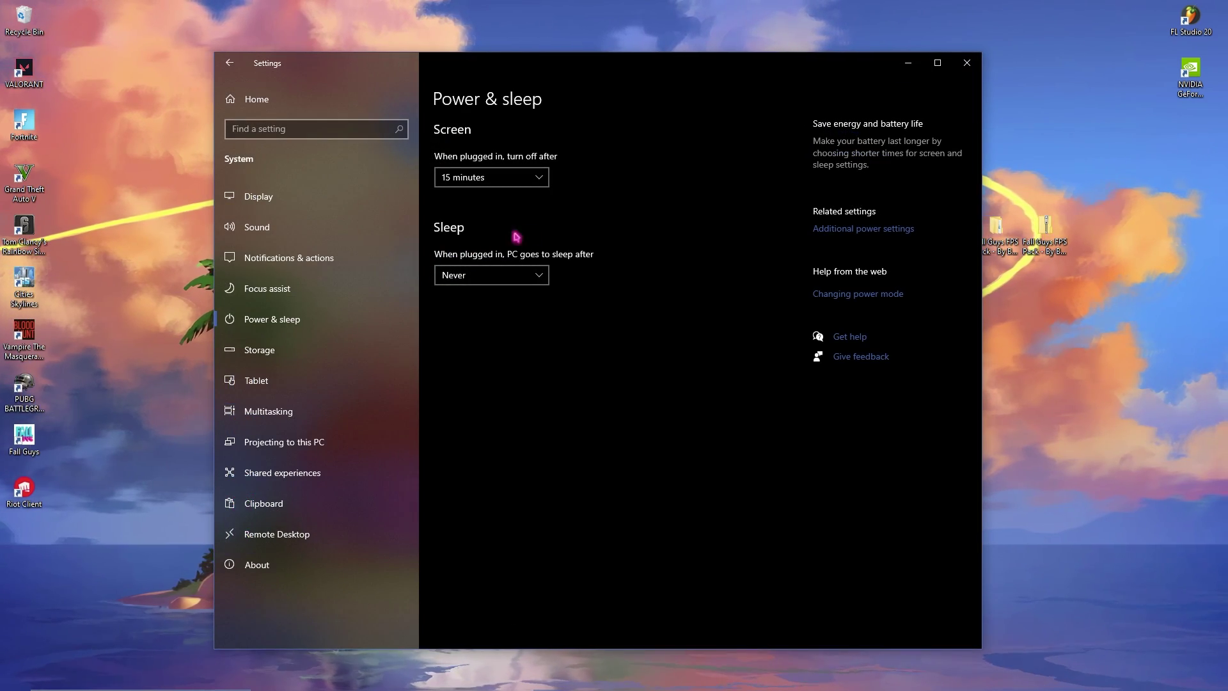
pyautogui.click(856, 232)
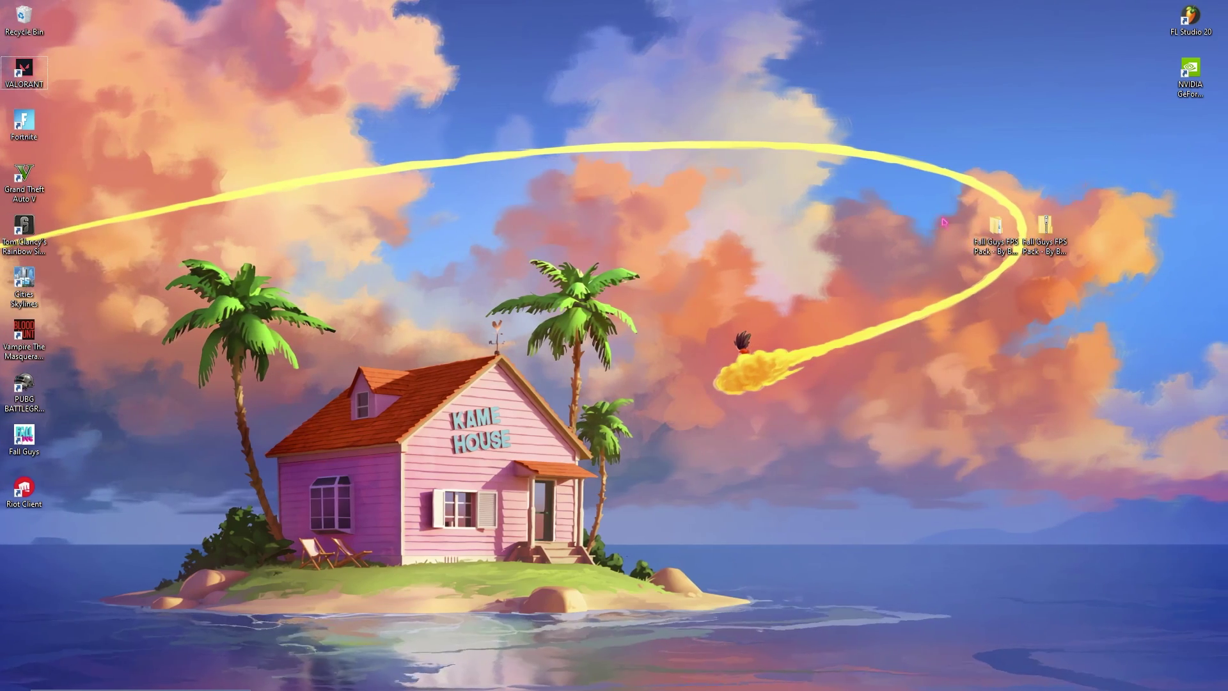
# Open the Fall Guys FPS Pack folder on the desktop and go into its 1. Fall Guys Priority subfolder
pyautogui.moveTo(863, 151); pyautogui.dragTo(1062, 269)
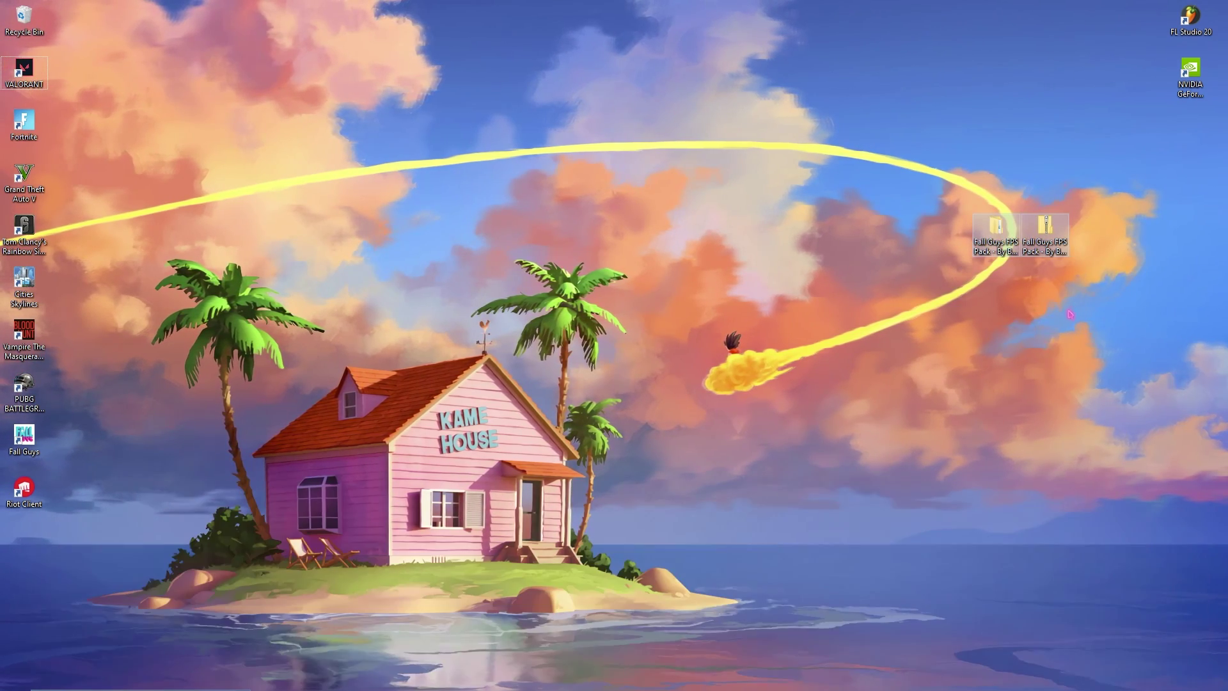
pyautogui.doubleClick(1018, 225)
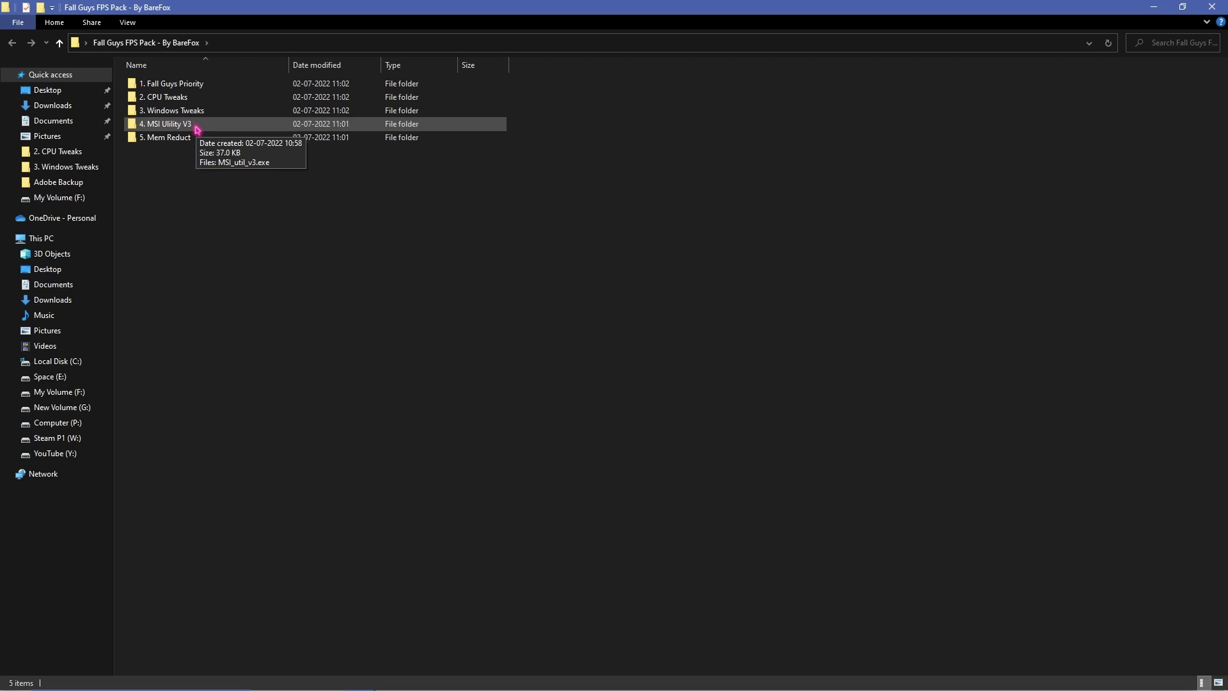
pyautogui.doubleClick(201, 85)
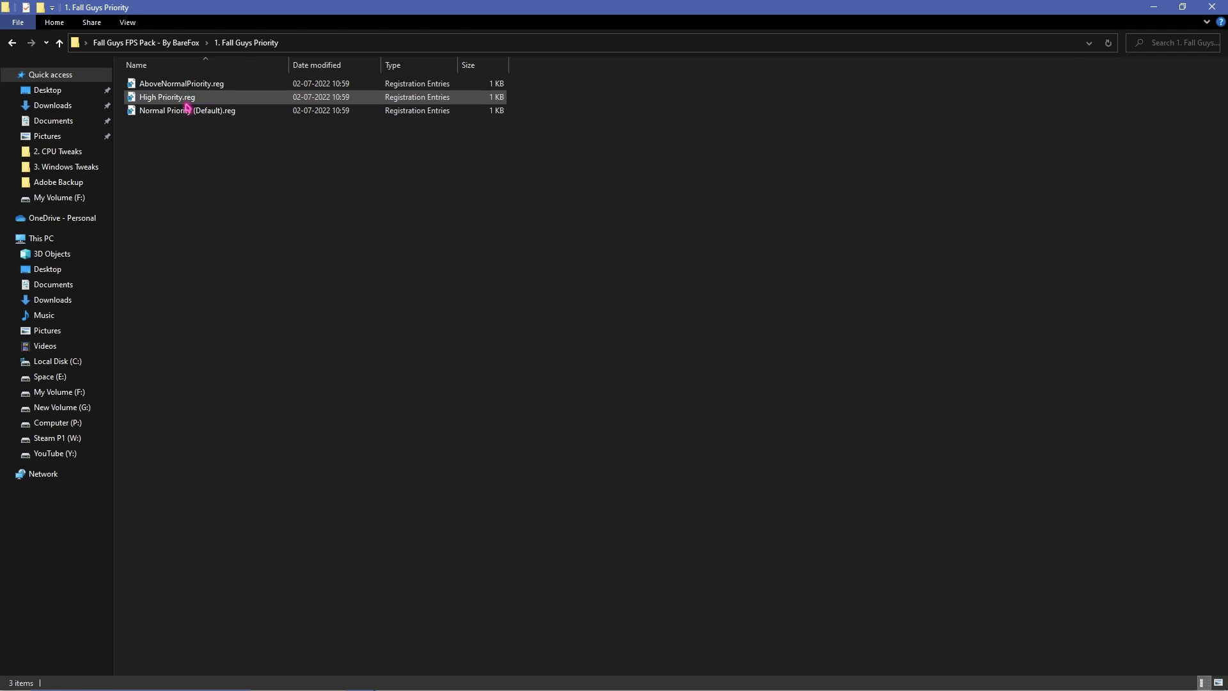
# Merge High Priority.reg into the Windows registry
pyautogui.click(190, 98)
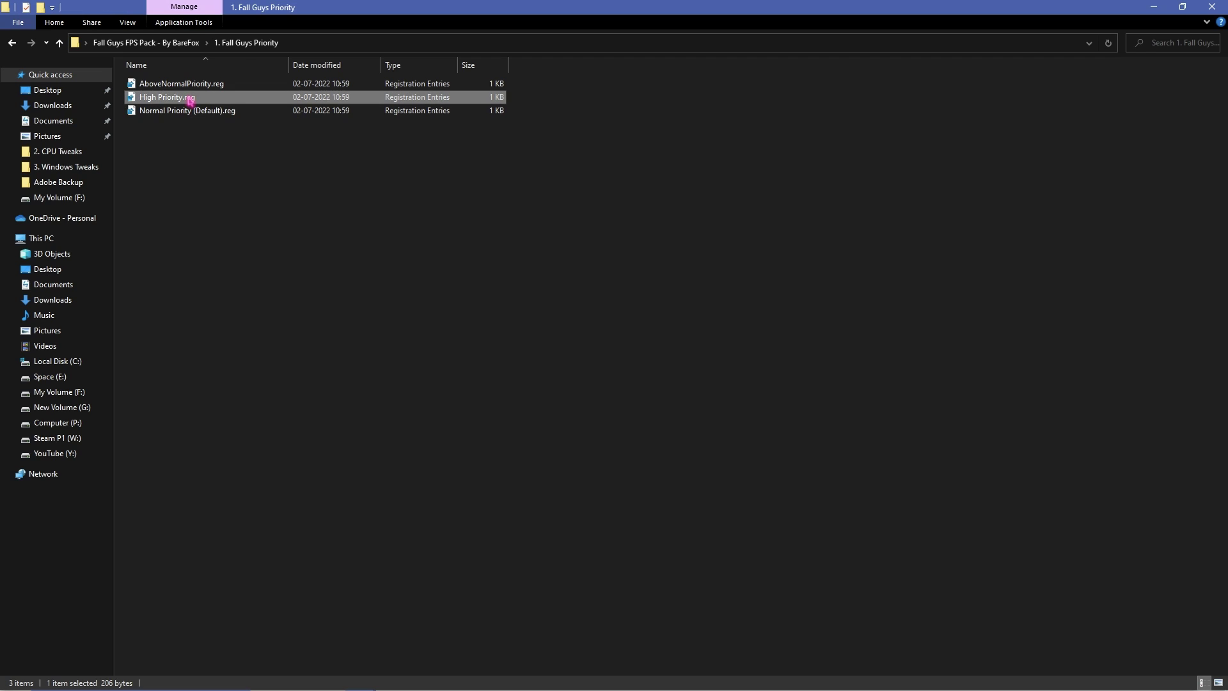
pyautogui.rightClick(190, 100)
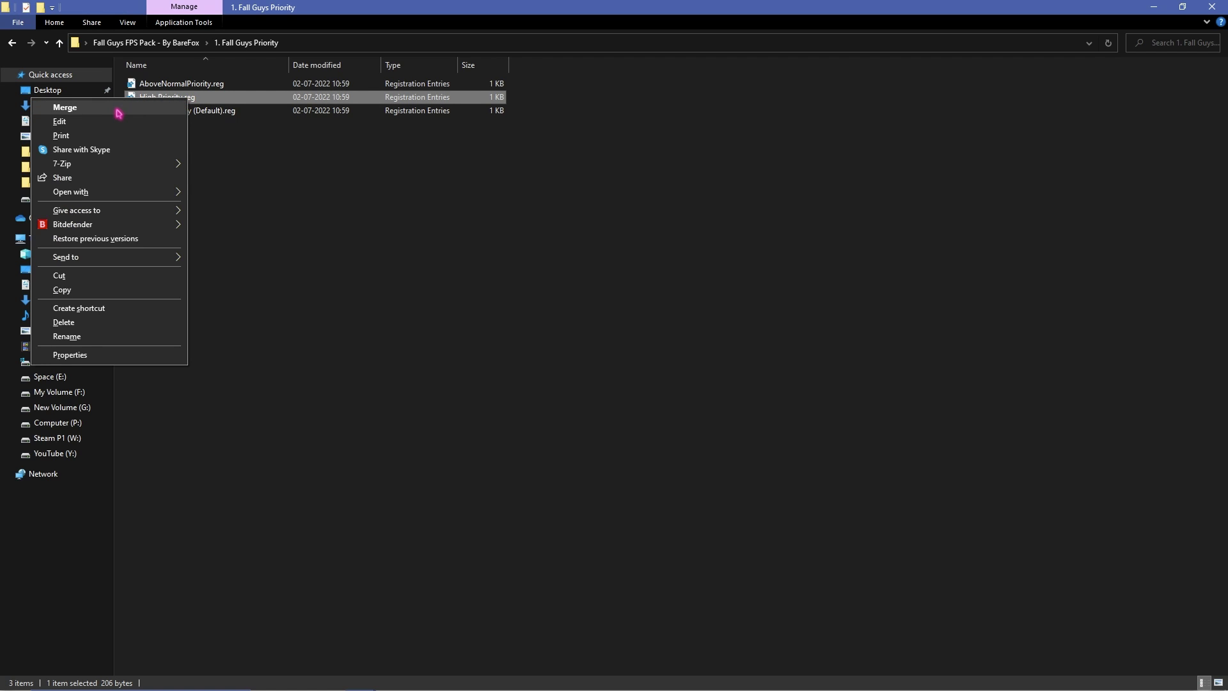
pyautogui.click(65, 107)
pyautogui.rightClick(213, 102)
pyautogui.click(243, 116)
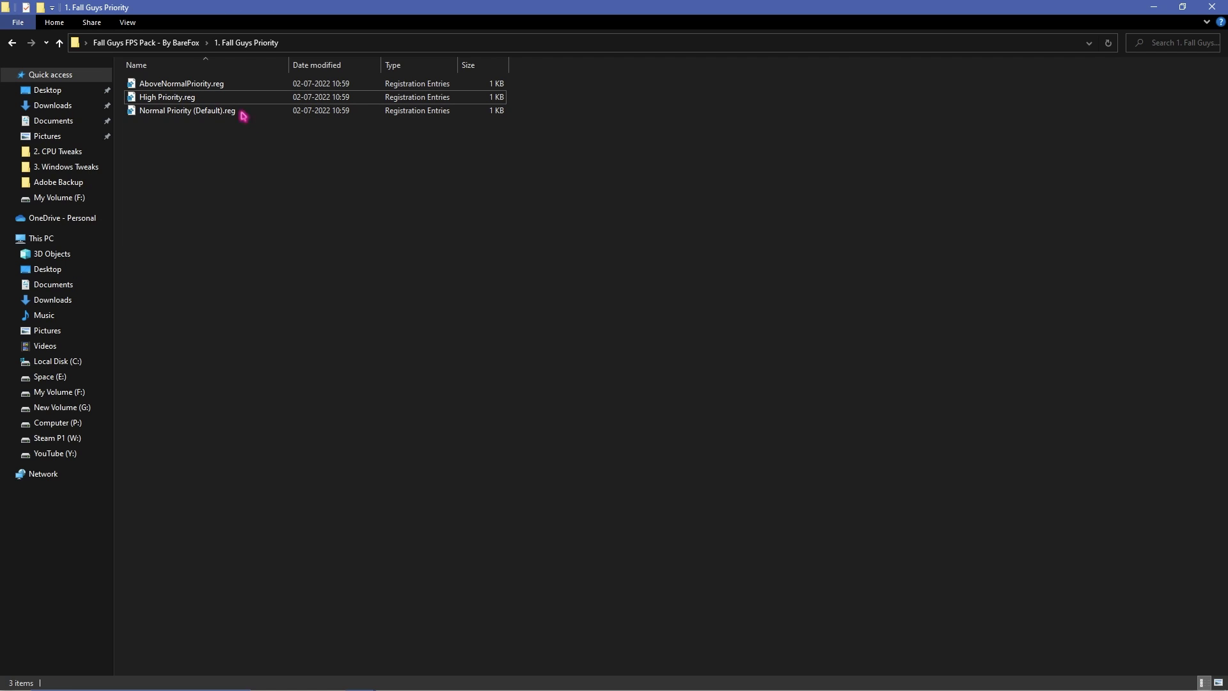
# Examine the registry files in the 2. CPU Tweaks and 3. Windows Tweaks folders of the pack
pyautogui.click(163, 42)
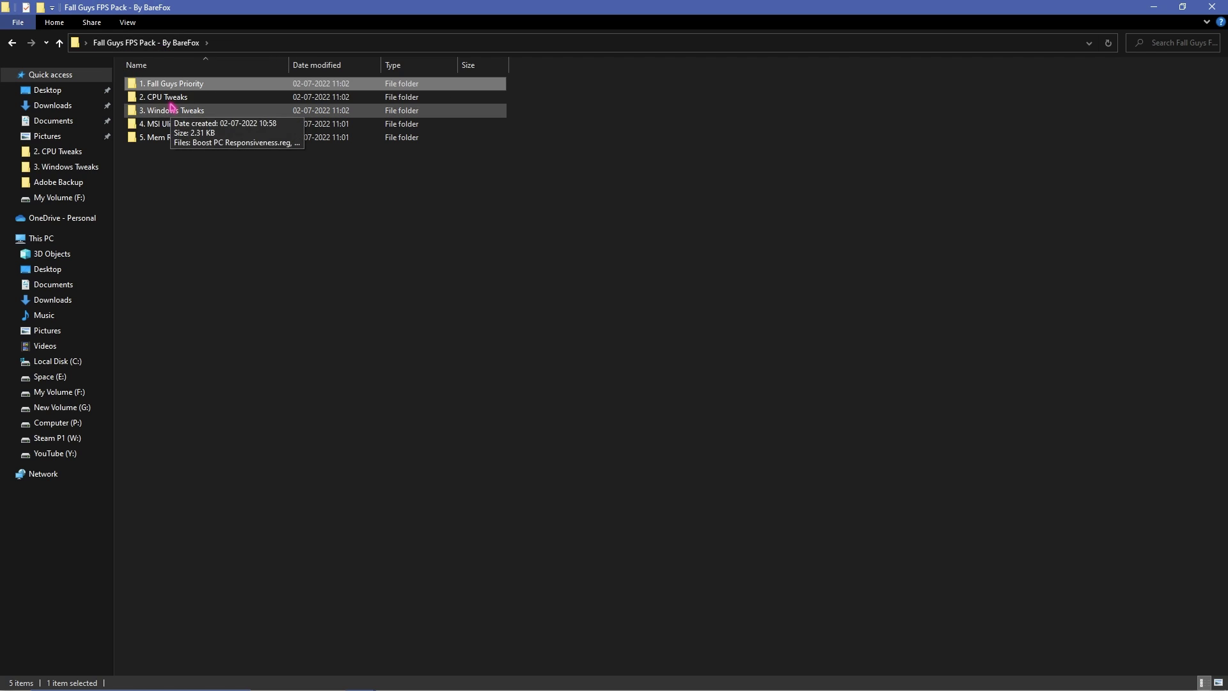
pyautogui.doubleClick(167, 98)
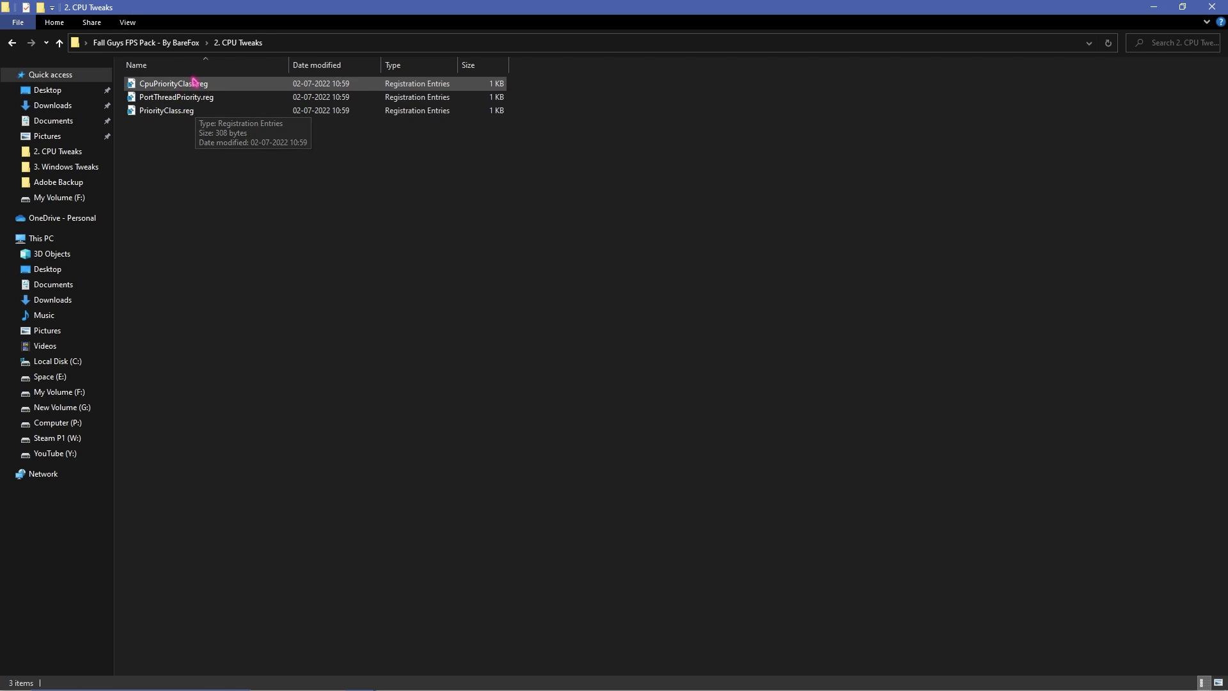
pyautogui.click(179, 43)
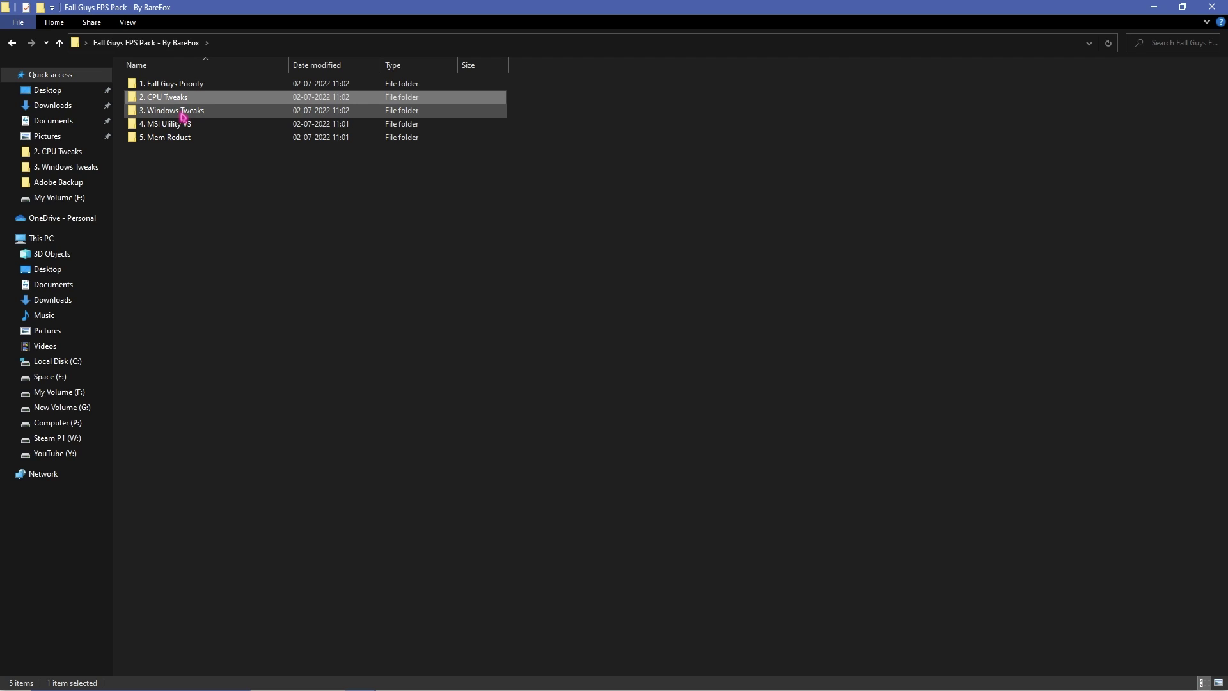
pyautogui.doubleClick(181, 112)
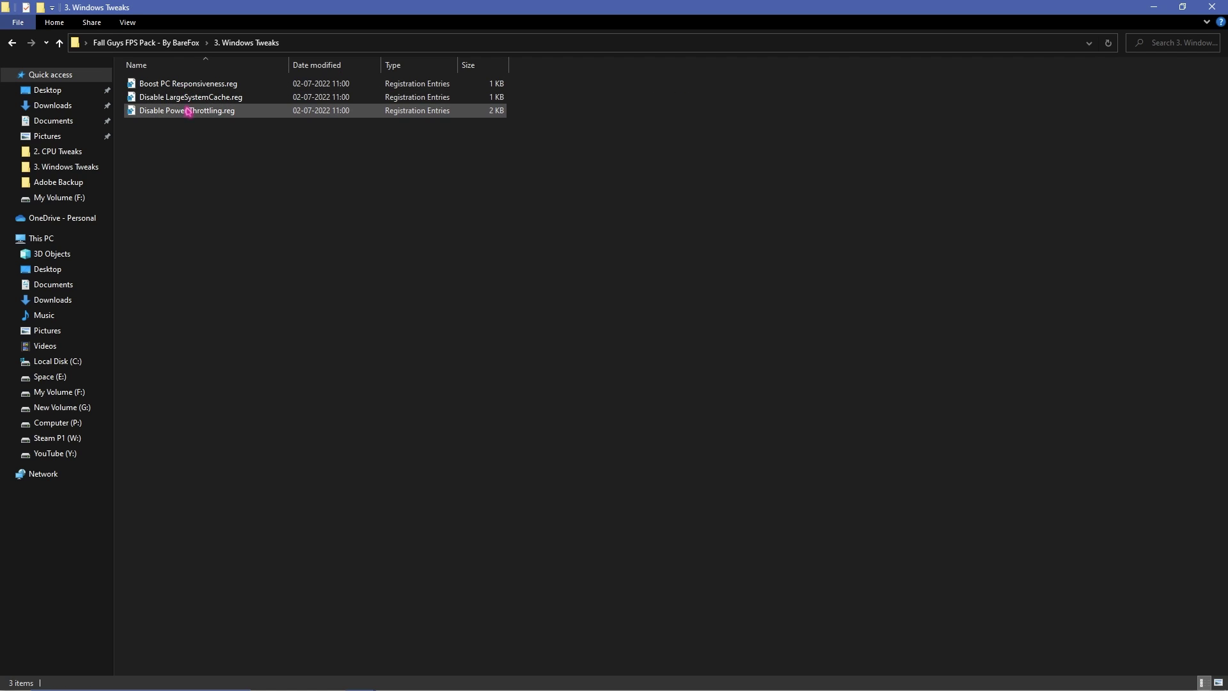
# Run MSI_util_v3.exe from the pack's 4. MSI Utility V3 folder as administrator
pyautogui.click(176, 43)
pyautogui.click(167, 130)
pyautogui.doubleClick(167, 130)
pyautogui.click(165, 87)
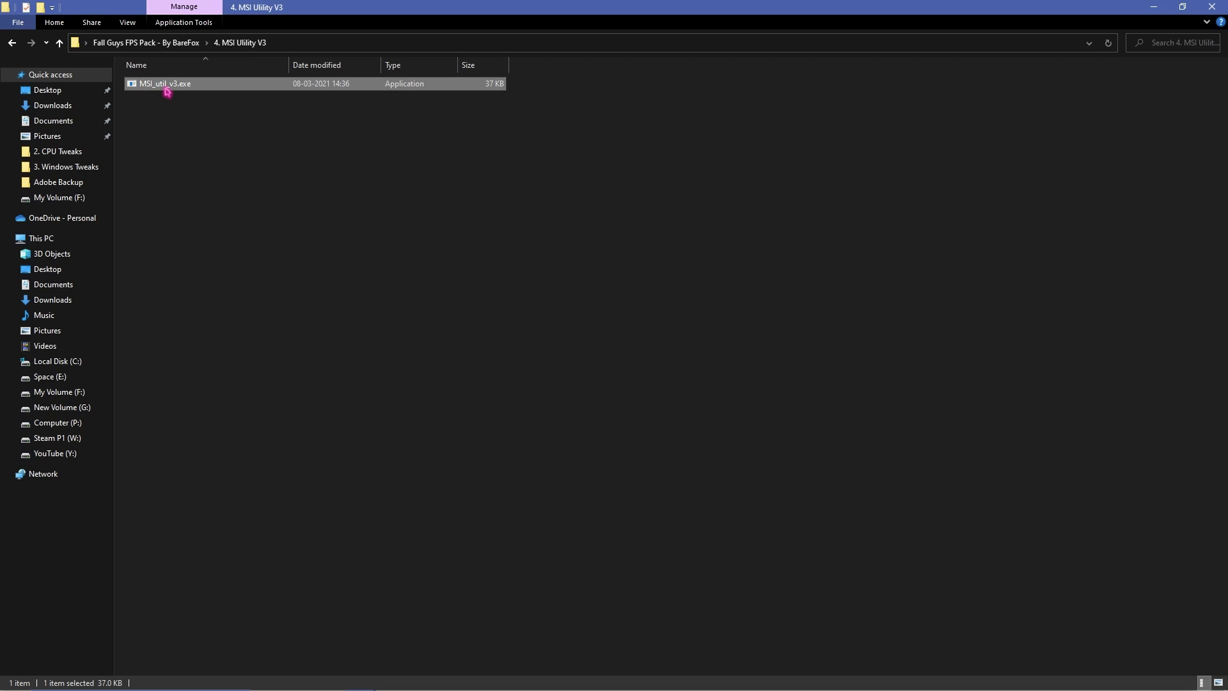
pyautogui.rightClick(166, 91)
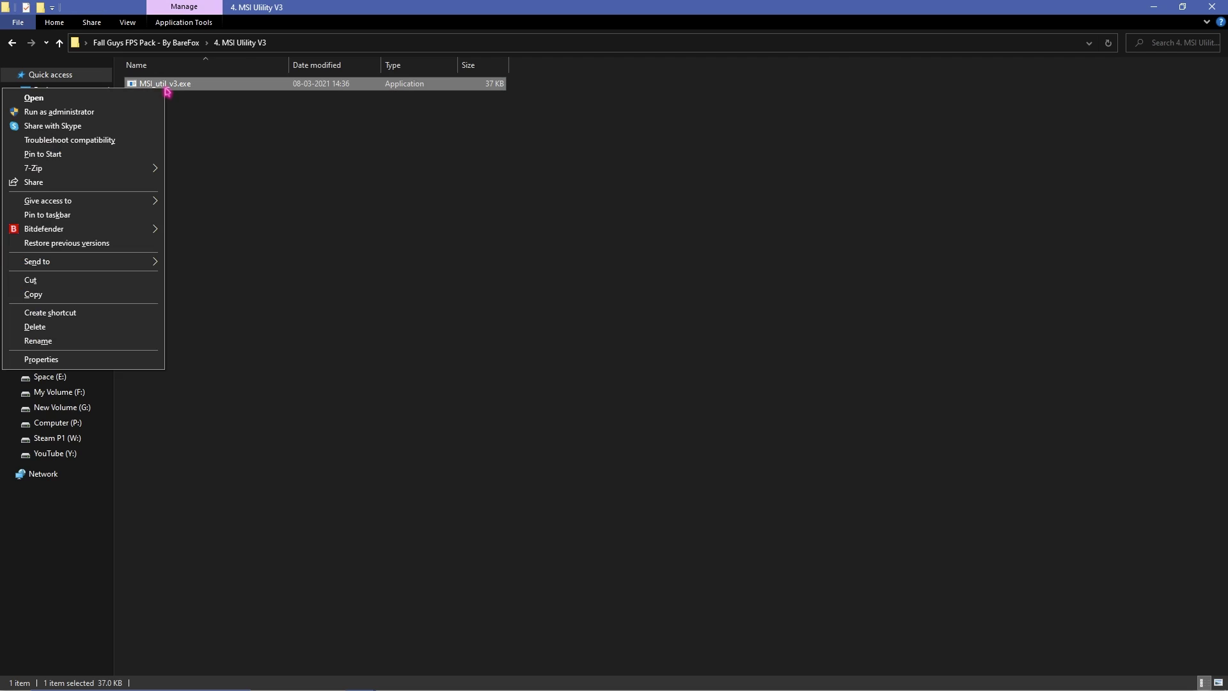
pyautogui.click(113, 112)
# Set the interrupt priority of the NVIDIA GeForce RTX 2070 SUPER to High
pyautogui.click(129, 202)
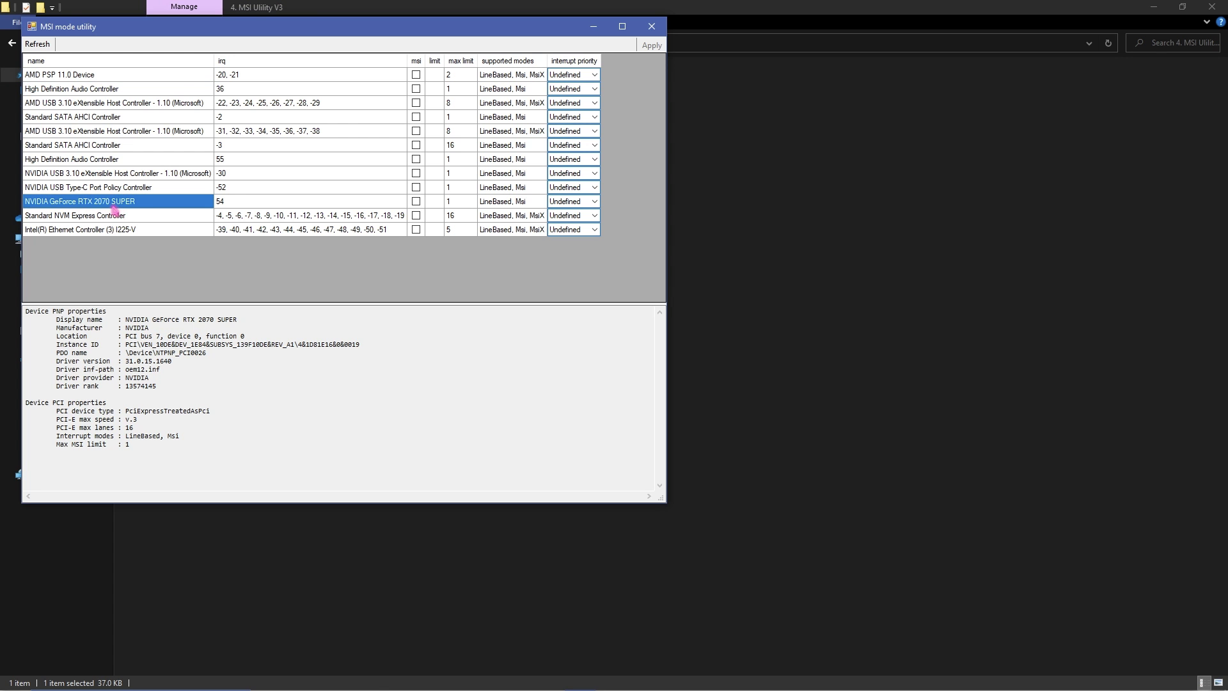
pyautogui.click(582, 203)
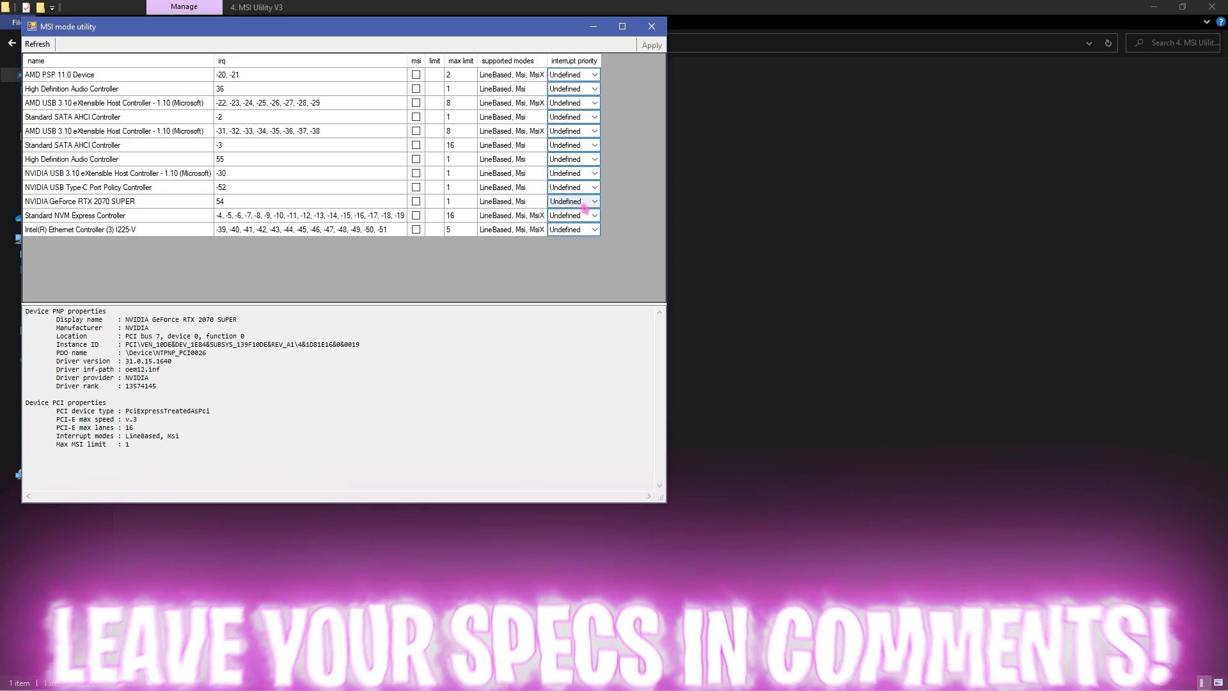
pyautogui.click(582, 204)
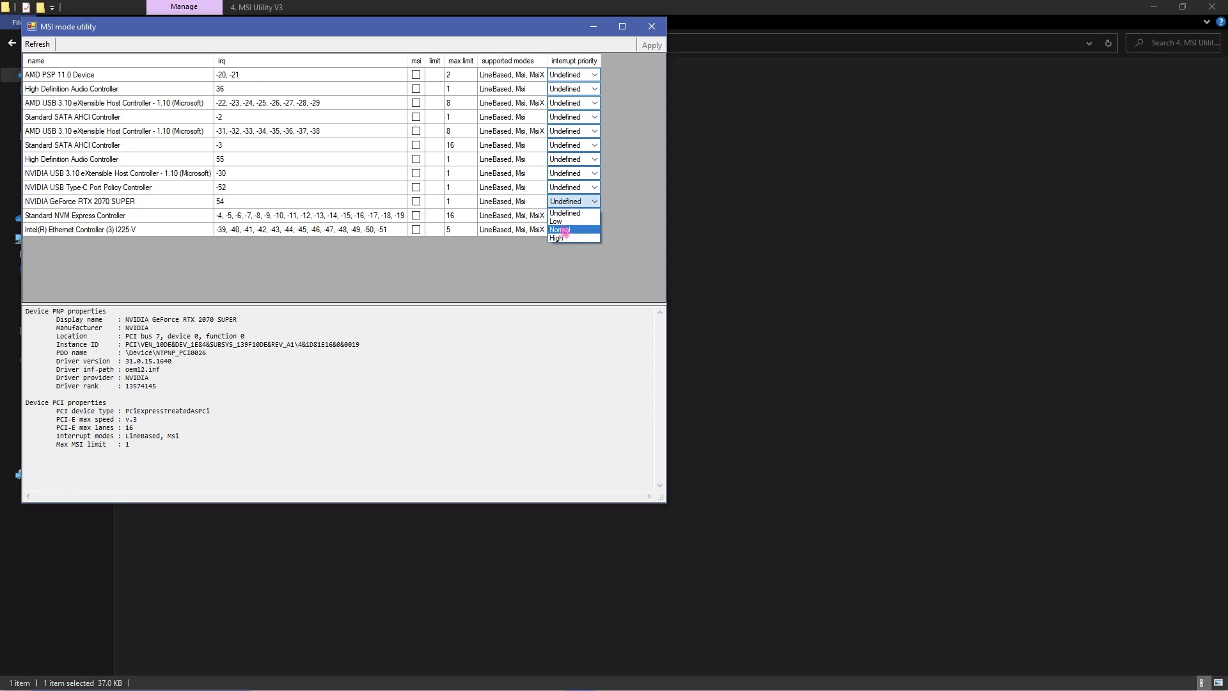
pyautogui.click(564, 239)
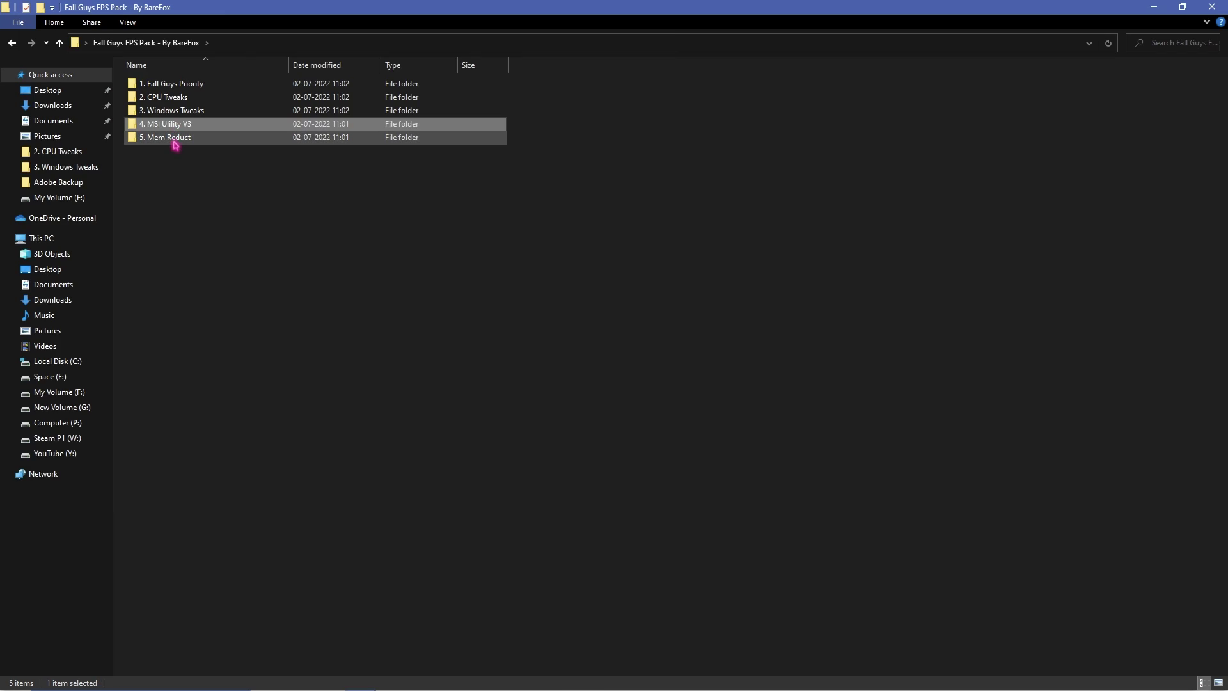
# Install Mem Reduct from memreduct-3.3.5-setup.exe in the 5. Mem Reduct folder with the default location and components, and launch it
pyautogui.doubleClick(175, 145)
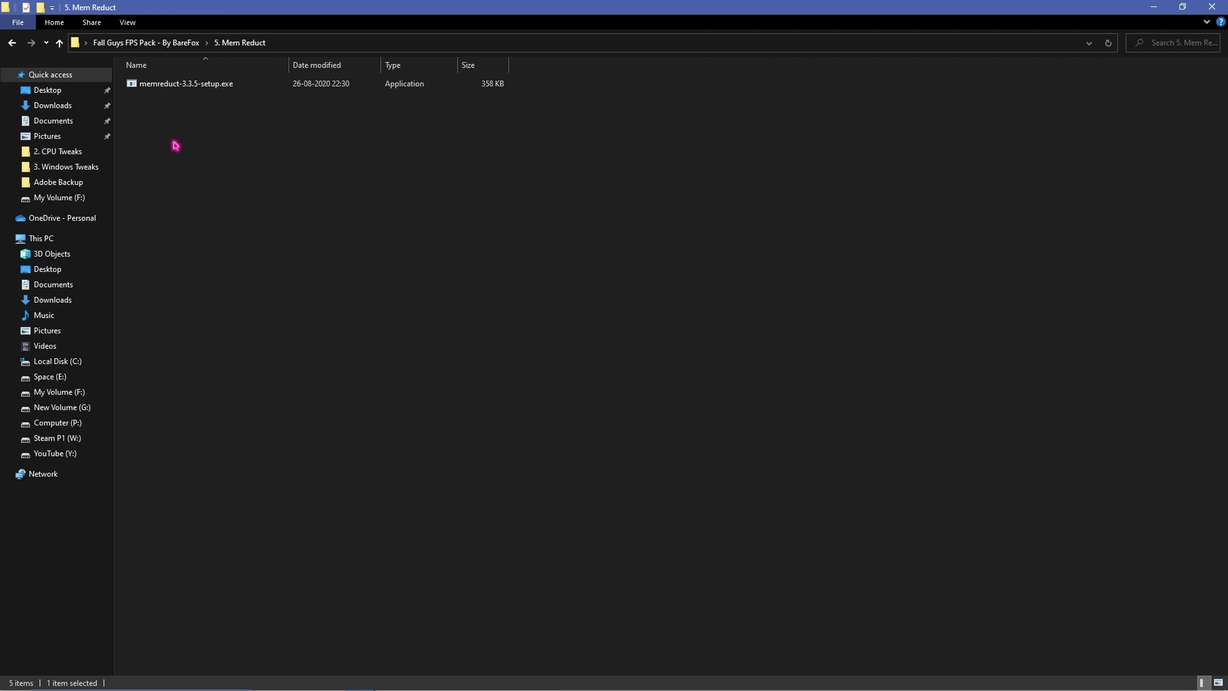
pyautogui.doubleClick(184, 85)
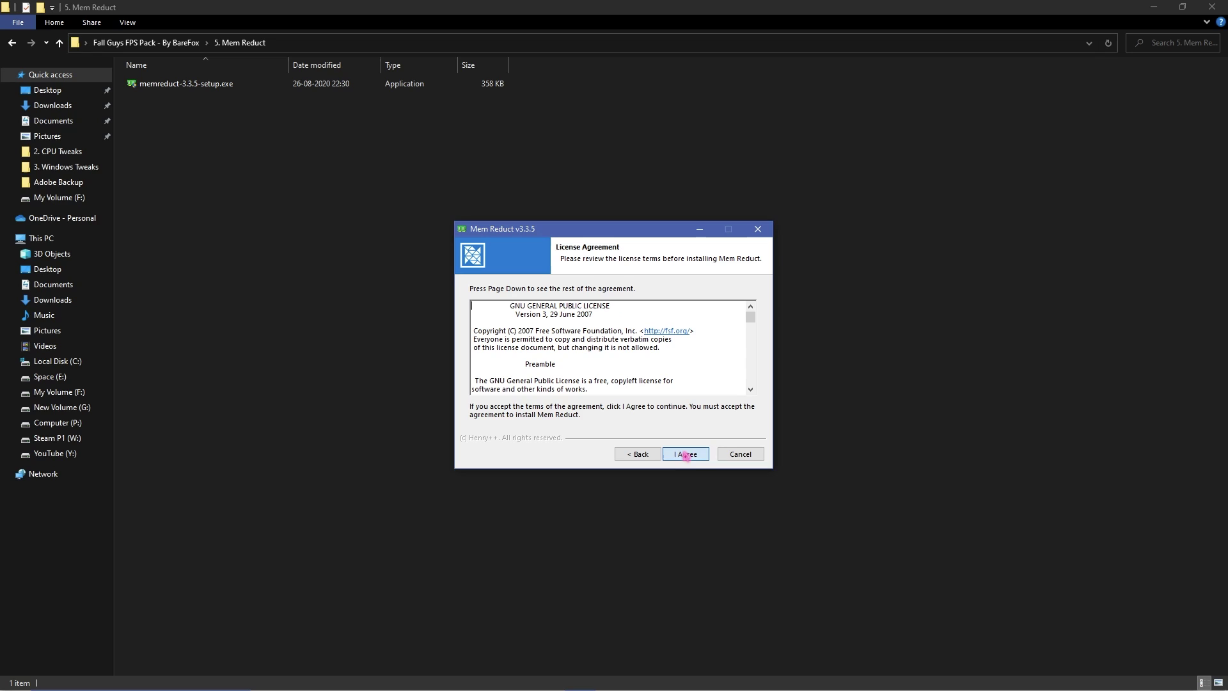
pyautogui.click(686, 455)
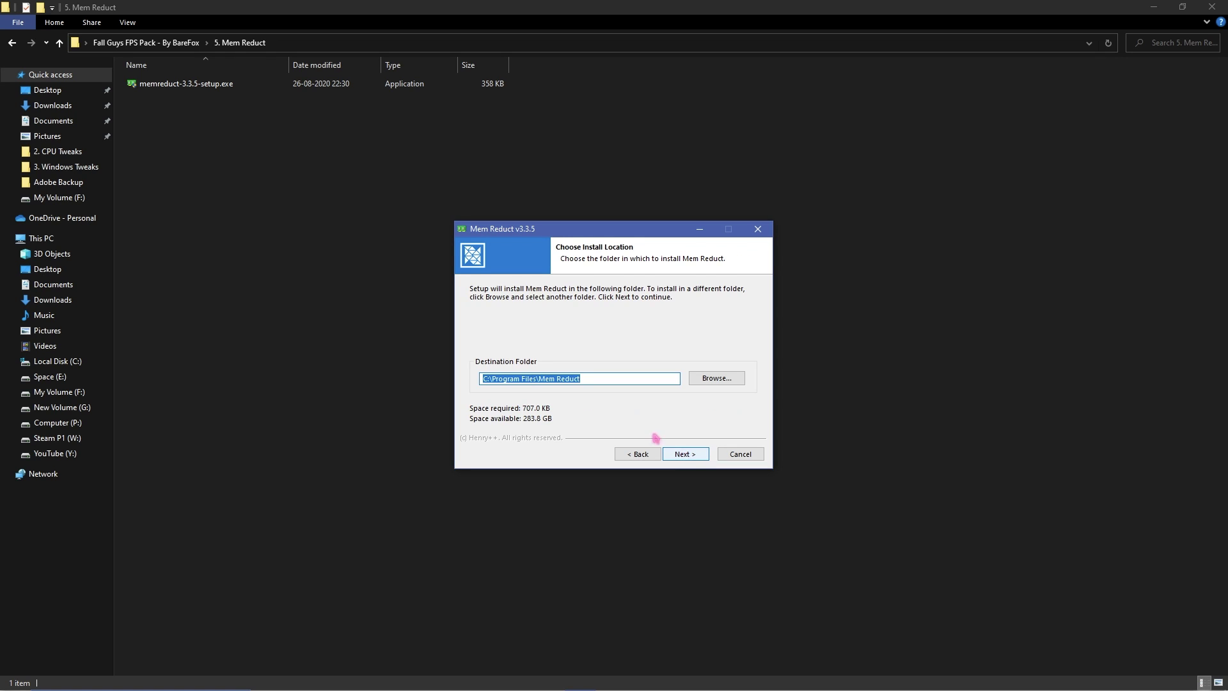
pyautogui.click(686, 455)
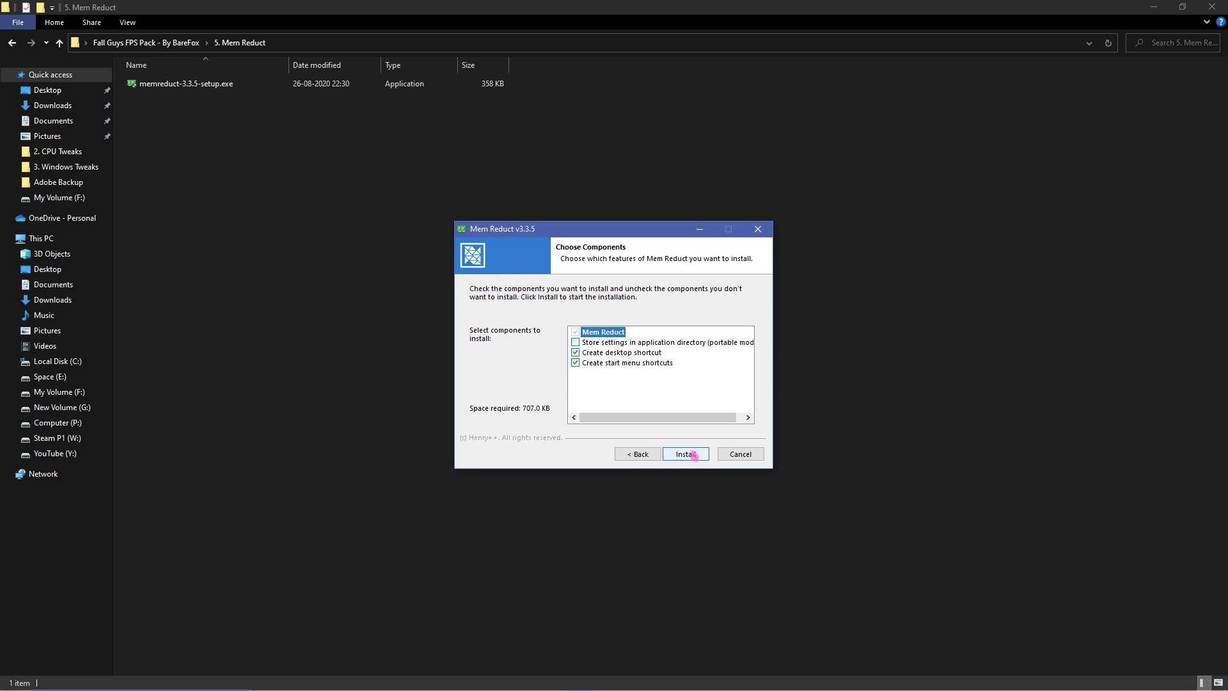
pyautogui.click(685, 455)
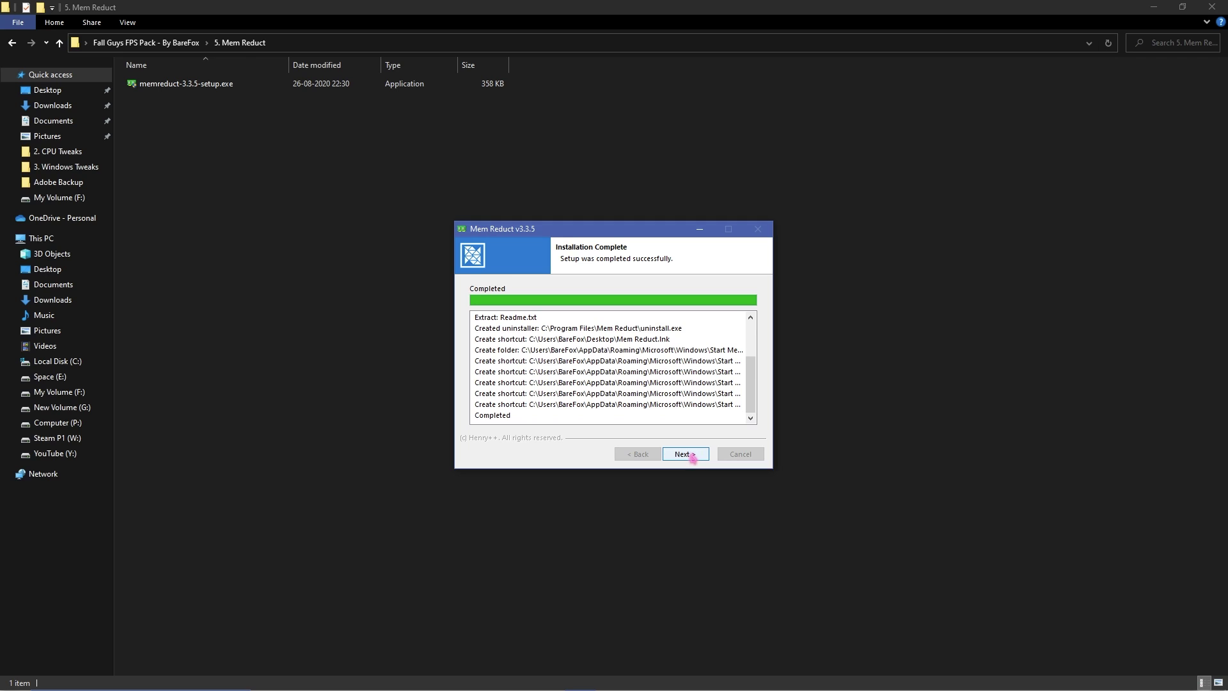
pyautogui.click(686, 456)
pyautogui.click(681, 456)
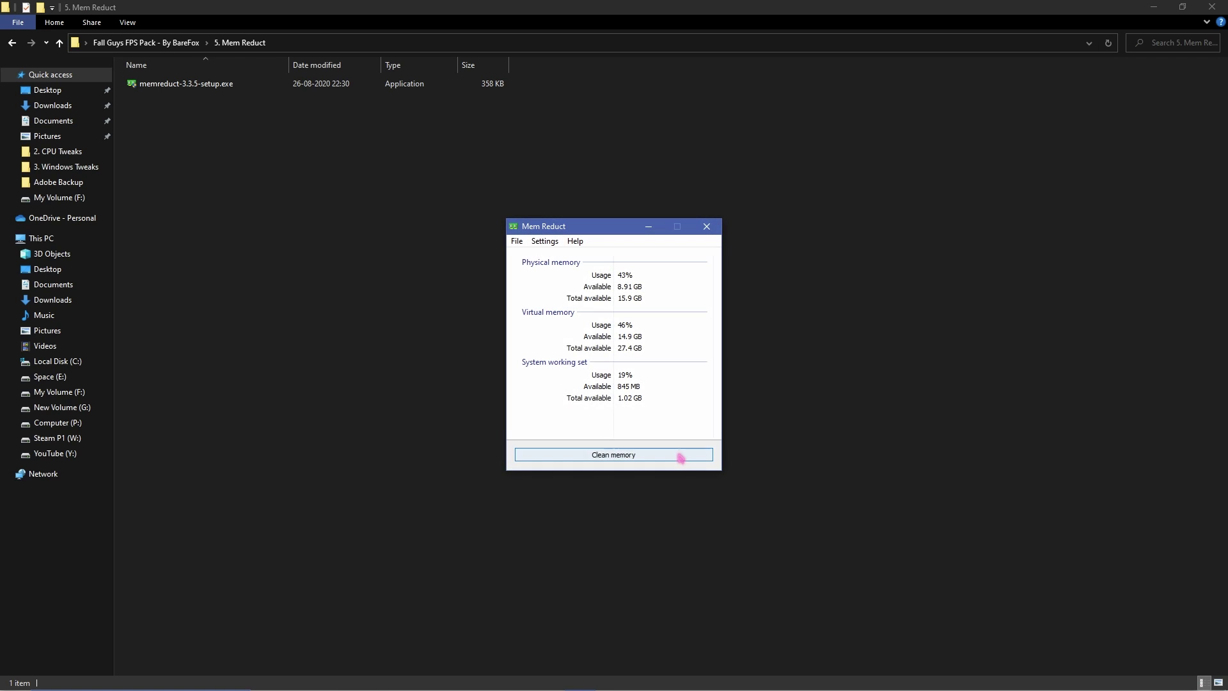
# Clean the memory with Mem Reduct, confirm the cleaning, and go back to the pack's main folder
pyautogui.click(604, 458)
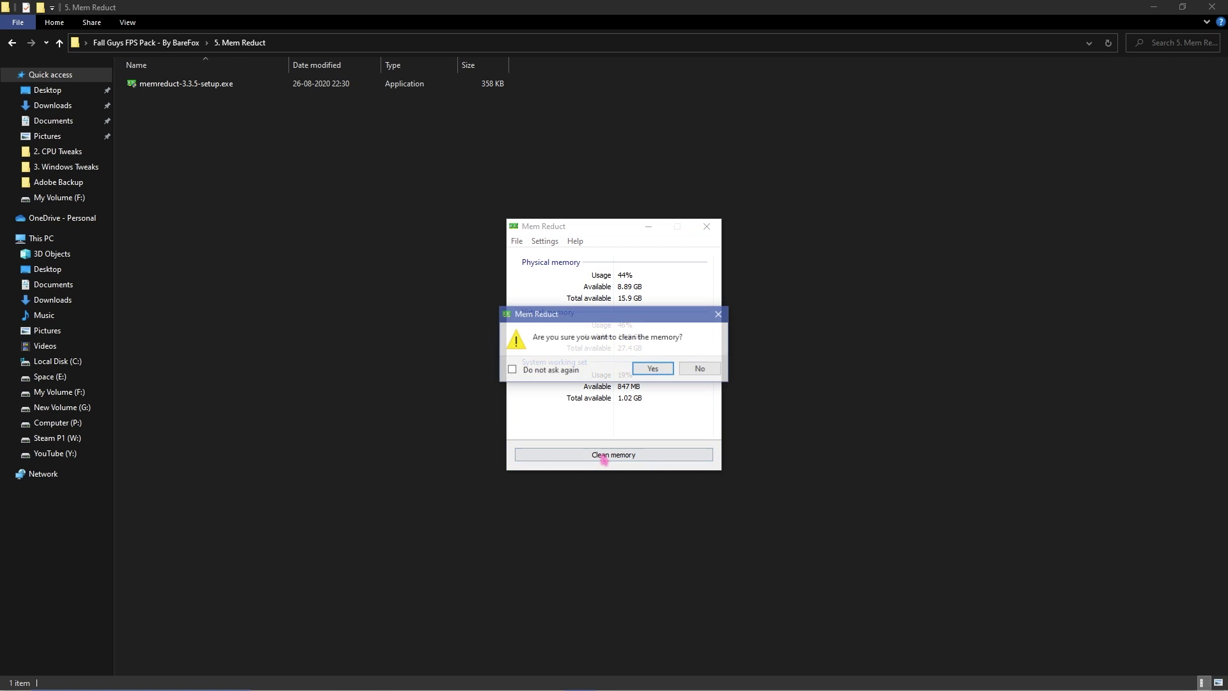
pyautogui.click(668, 371)
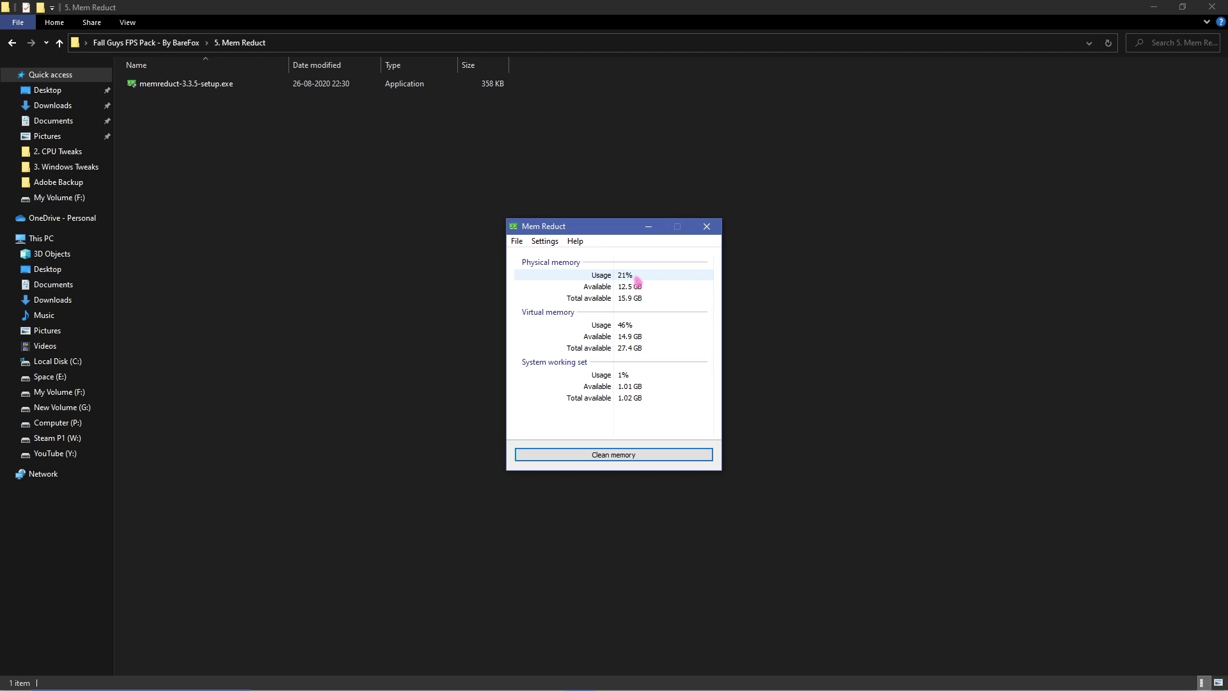
pyautogui.click(248, 245)
pyautogui.press('BackSpace')
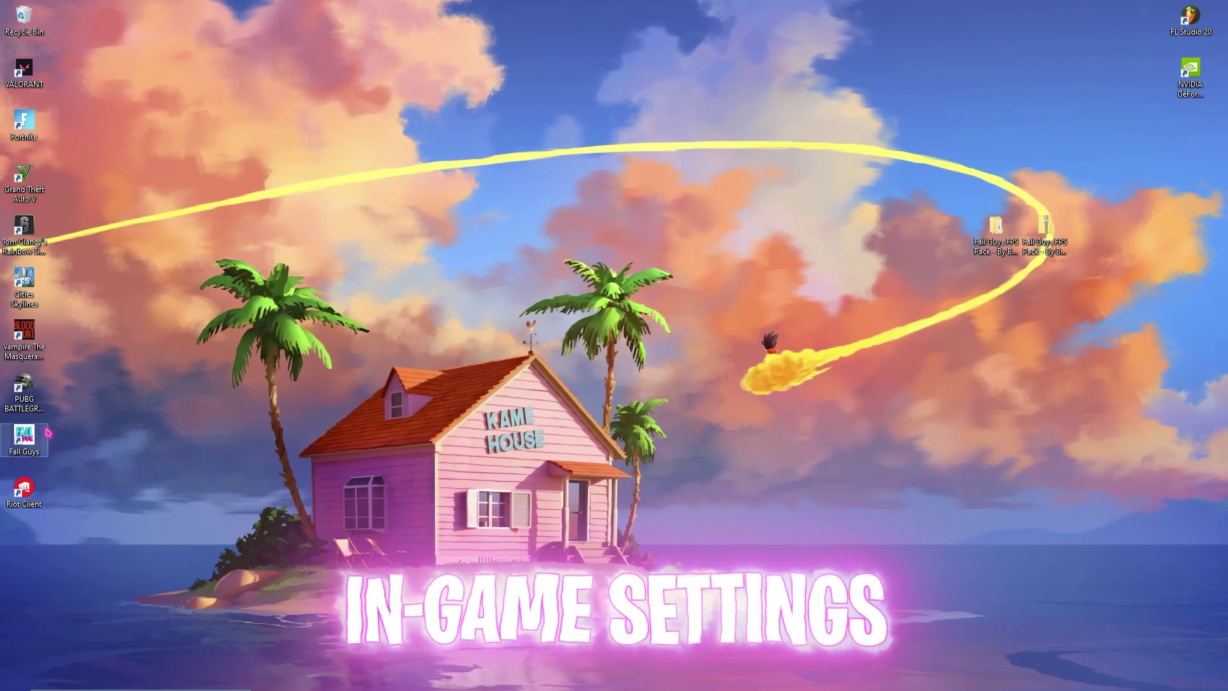
# Launch Fall Guys from the desktop and open the game's settings menu
pyautogui.doubleClick(24, 437)
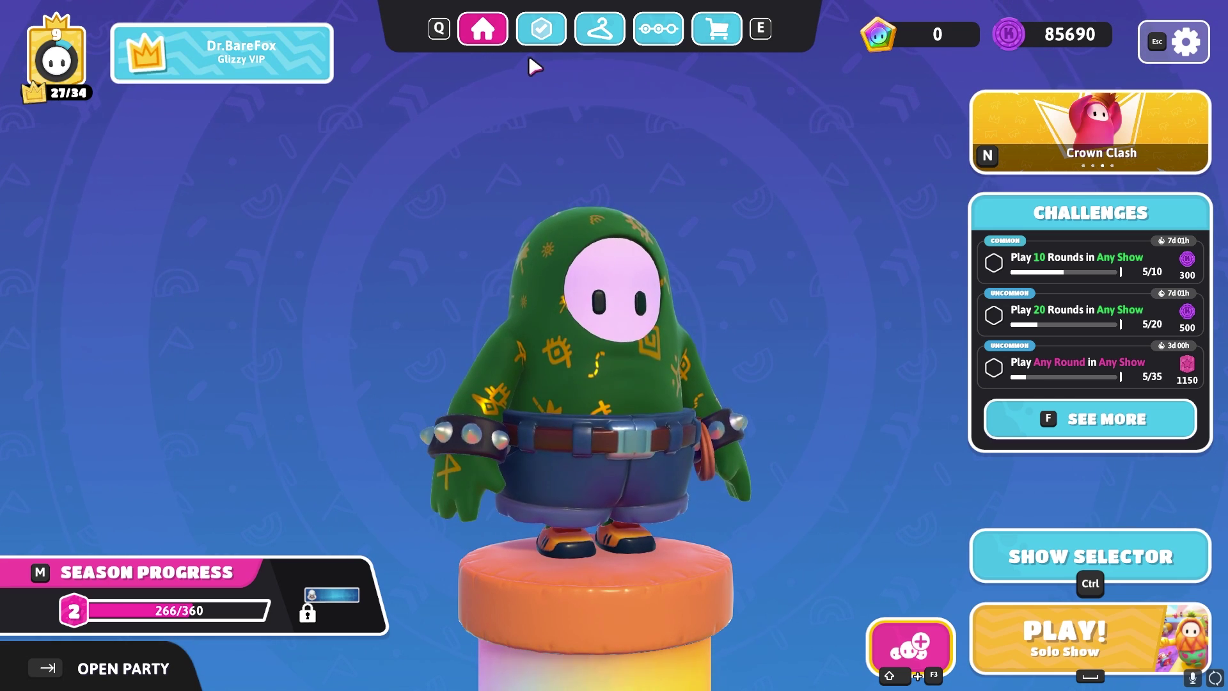
pyautogui.click(1171, 37)
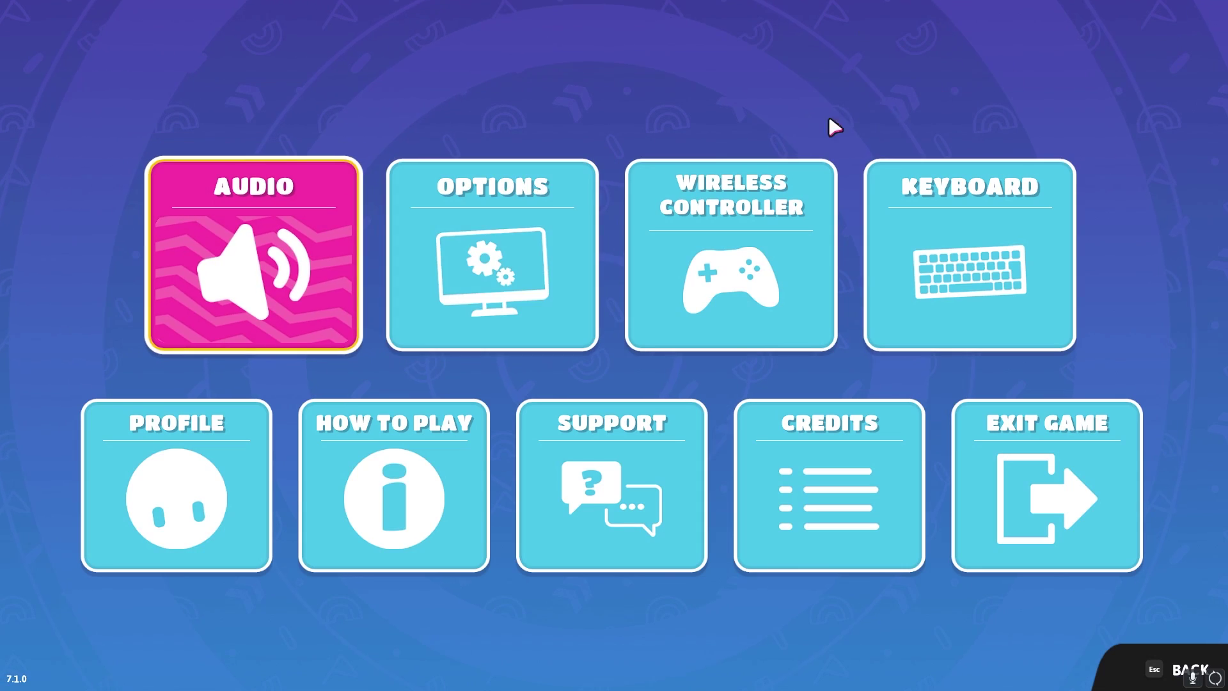
# Open the game's options and set the video resolution to 1920x1080 239Hz
pyautogui.click(393, 234)
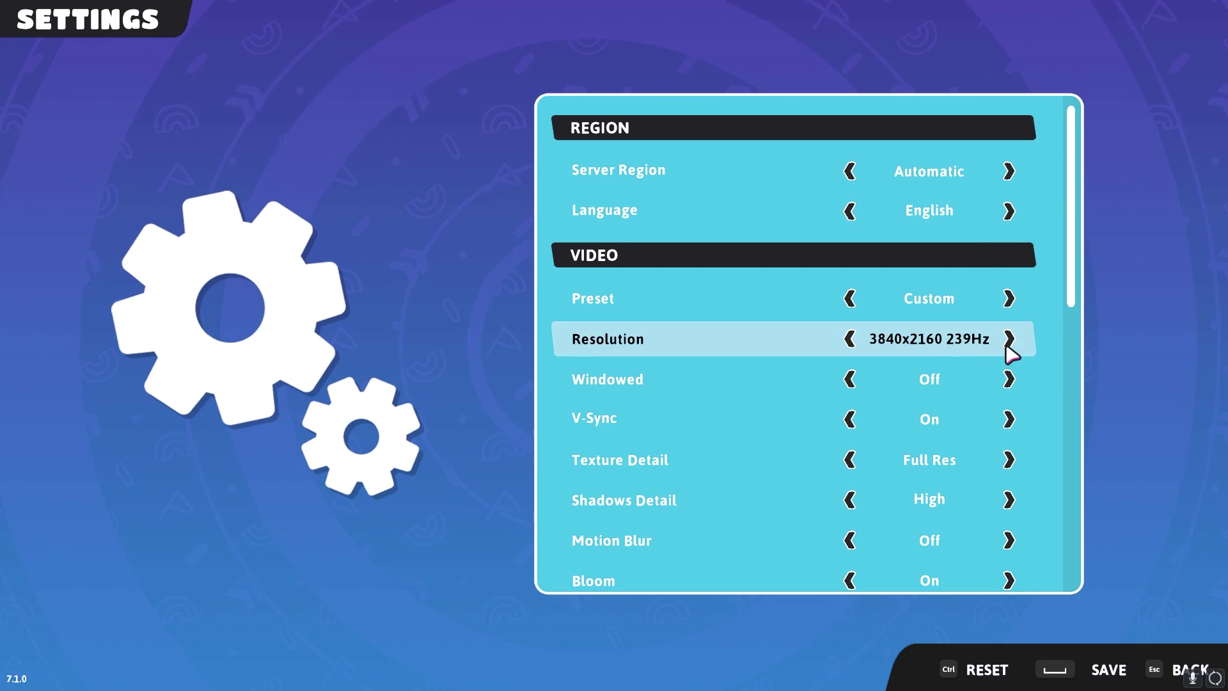
pyautogui.click(853, 341)
pyautogui.click(853, 341)
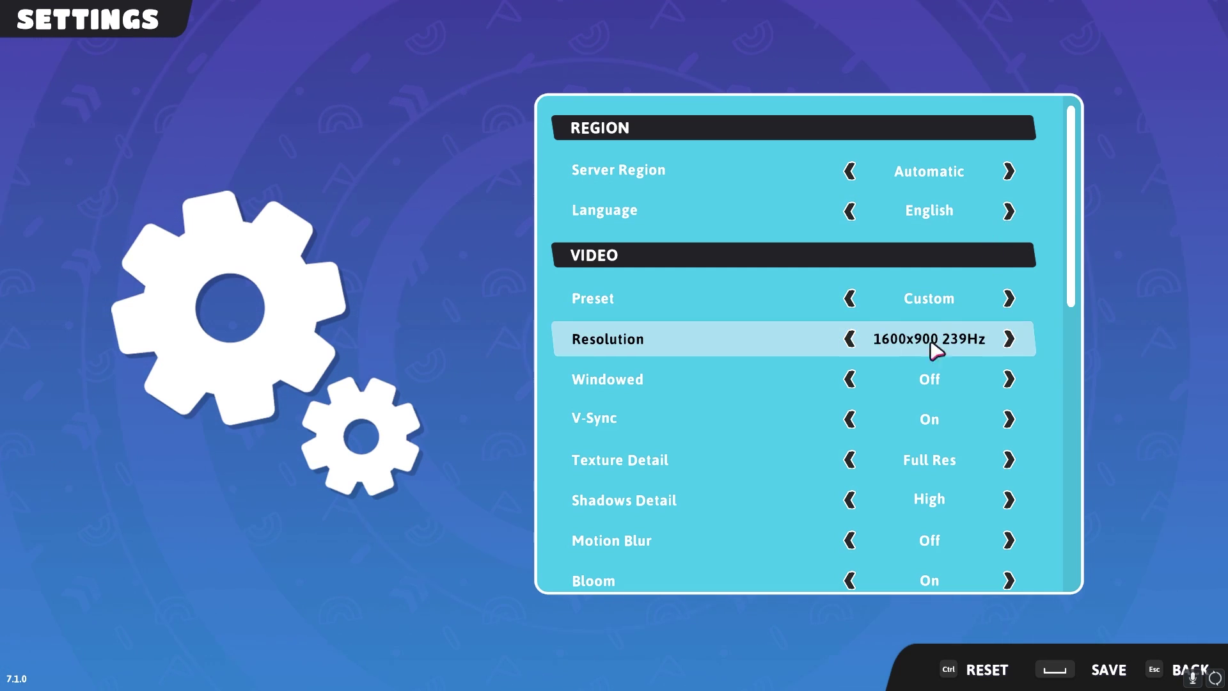
pyautogui.click(1006, 343)
pyautogui.click(1010, 341)
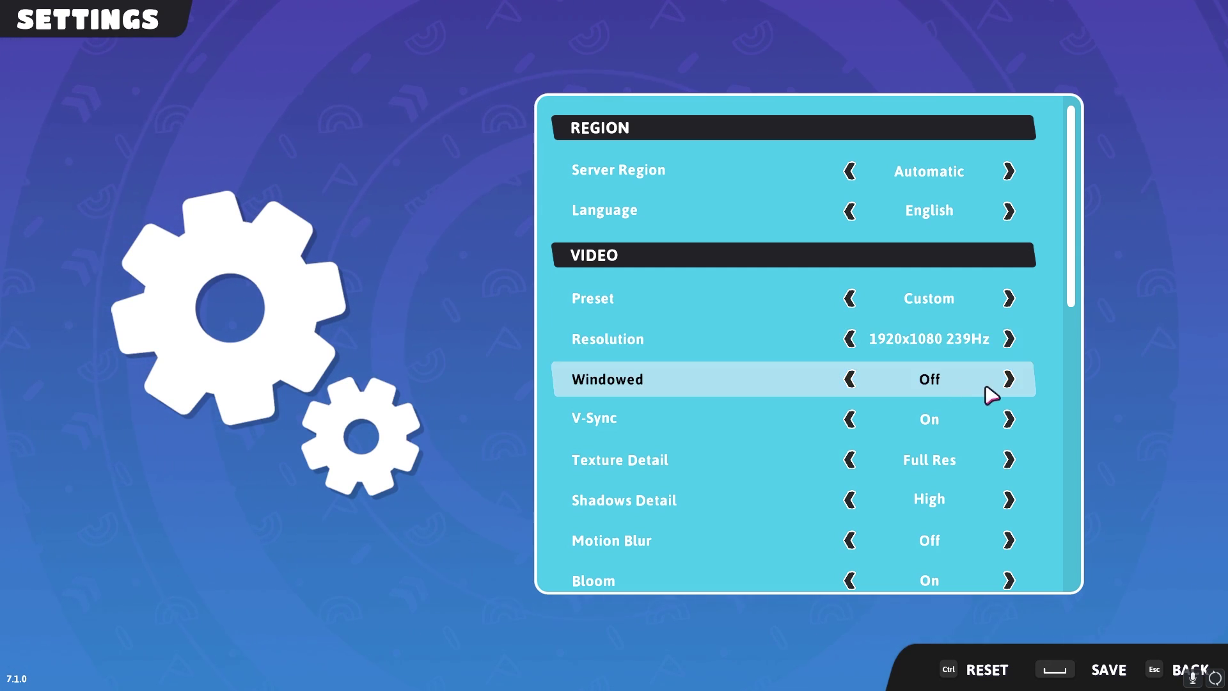
# Turn V-Sync off and set the FPS Rate to 241
pyautogui.click(1009, 420)
pyautogui.moveTo(879, 463); pyautogui.dragTo(970, 379)
# Lower Texture Detail to Half Res and Shadows Detail to Low, and turn Bloom and Depth Of Field off
pyautogui.scroll(-2, 970, 429)
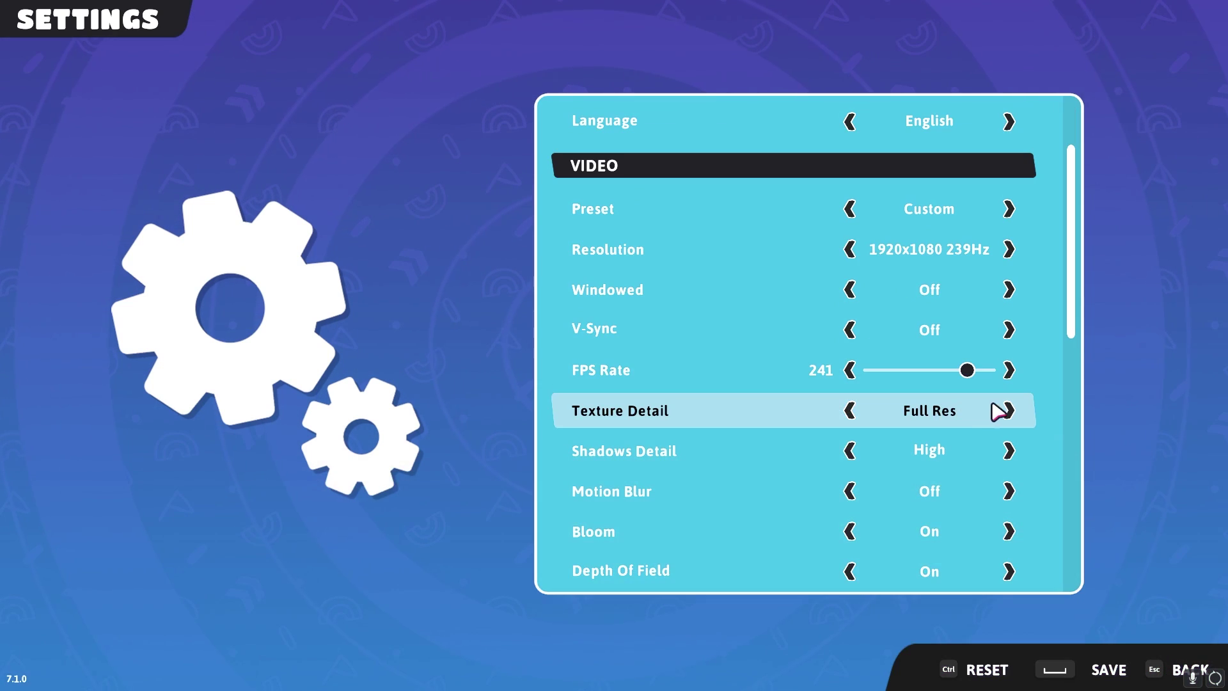
pyautogui.click(851, 413)
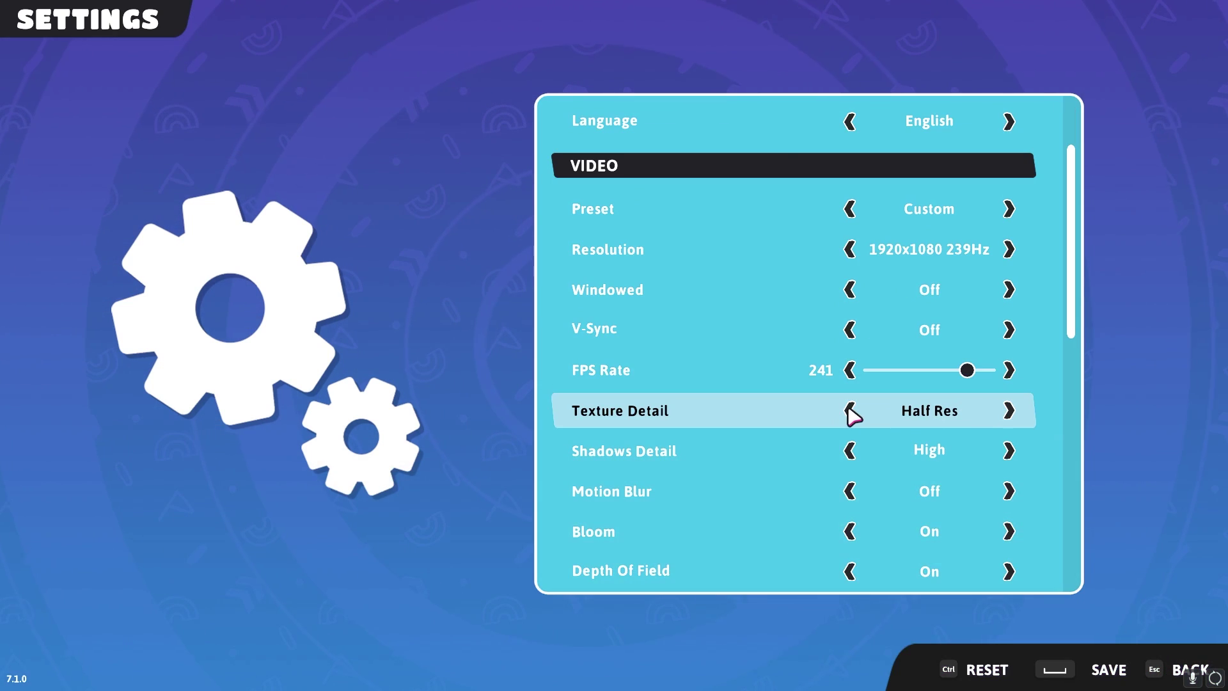
pyautogui.click(852, 453)
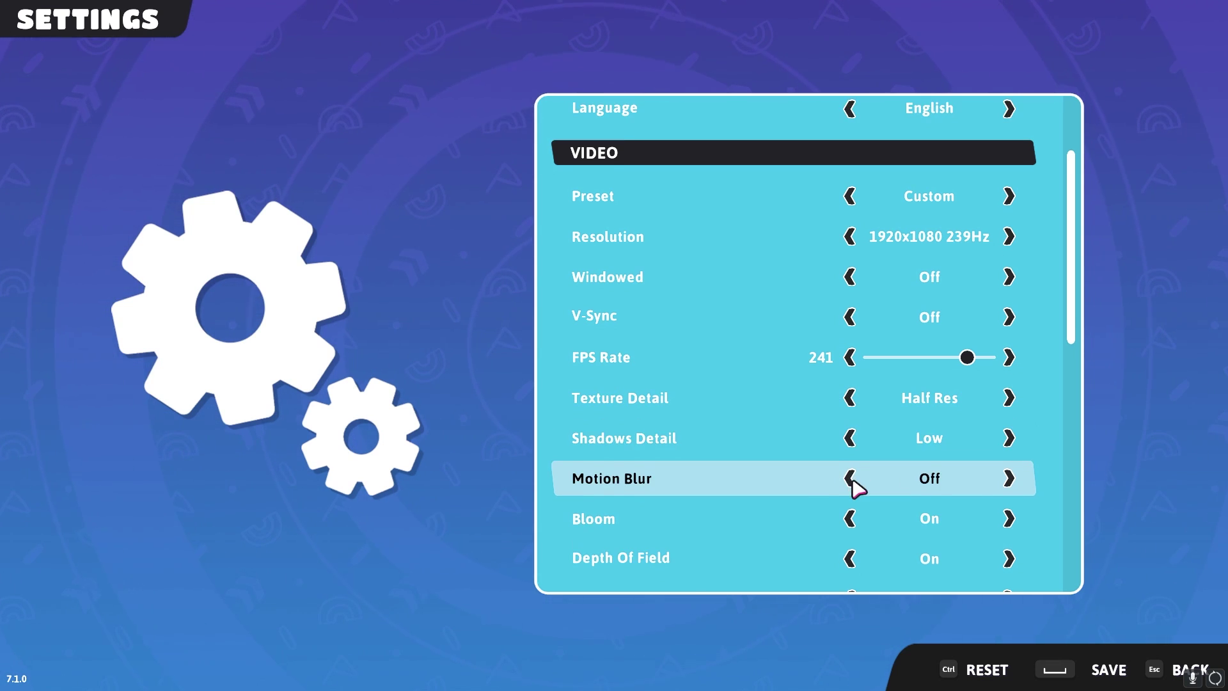
pyautogui.click(848, 507)
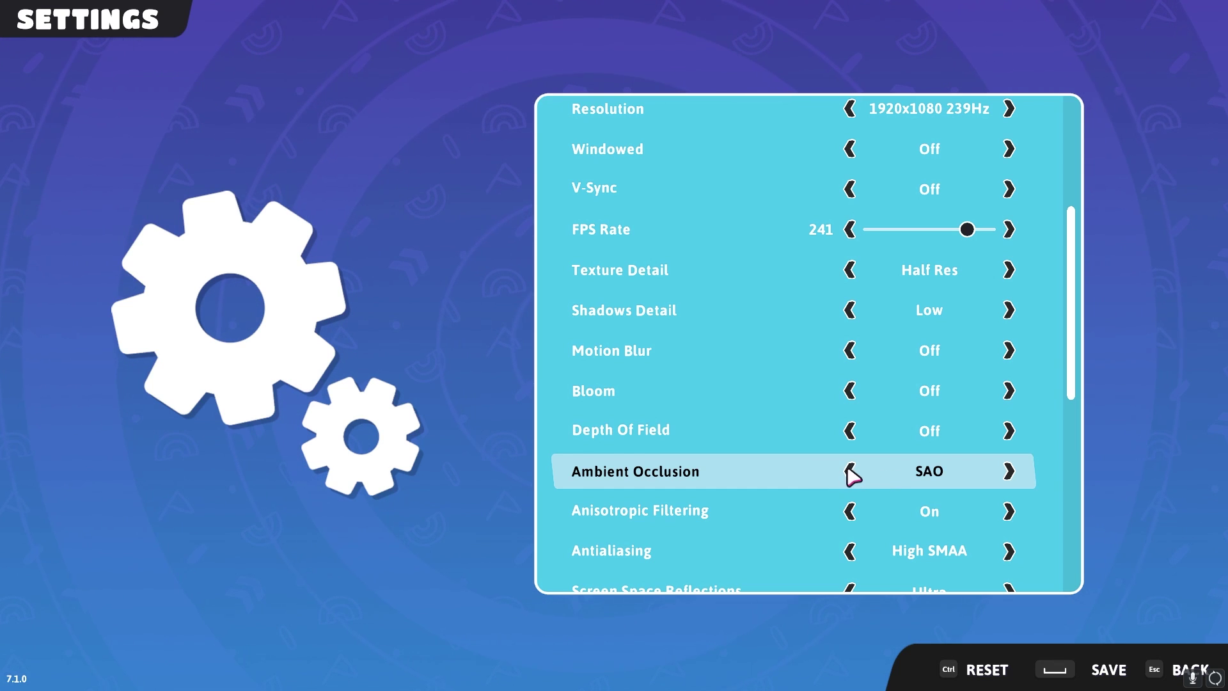
# Try the alternative Ambient Occlusion option and return the setting to SAO
pyautogui.click(848, 467)
pyautogui.click(1008, 472)
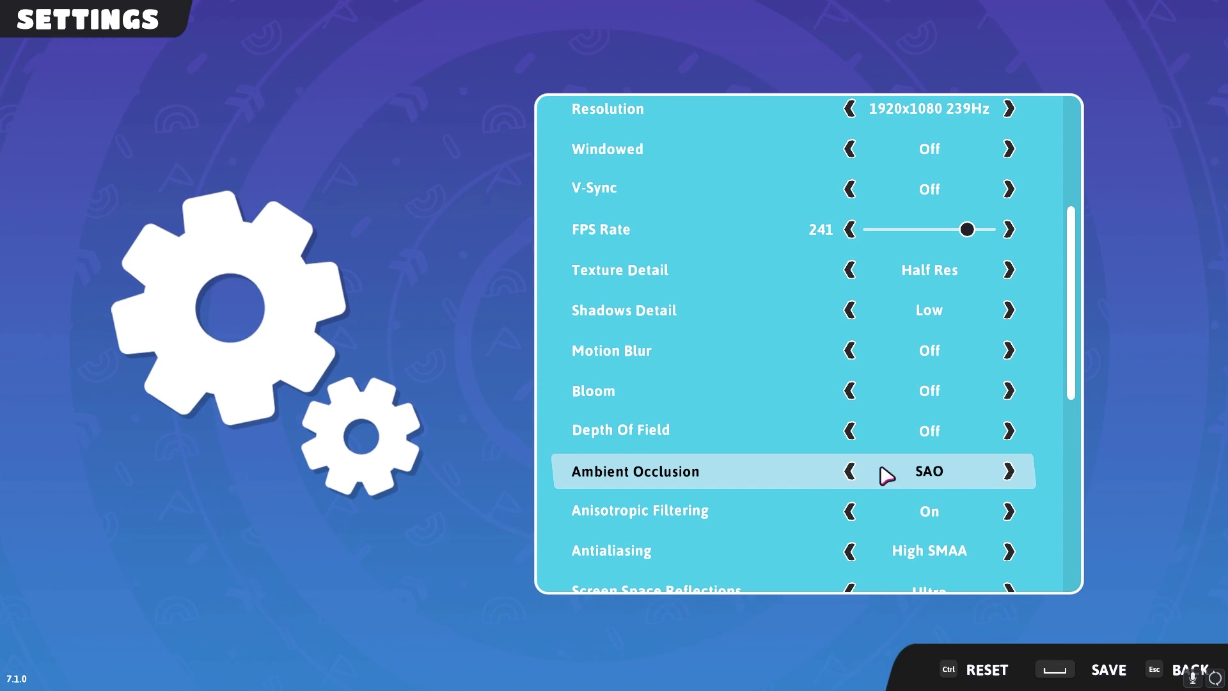
pyautogui.click(849, 473)
pyautogui.click(1009, 472)
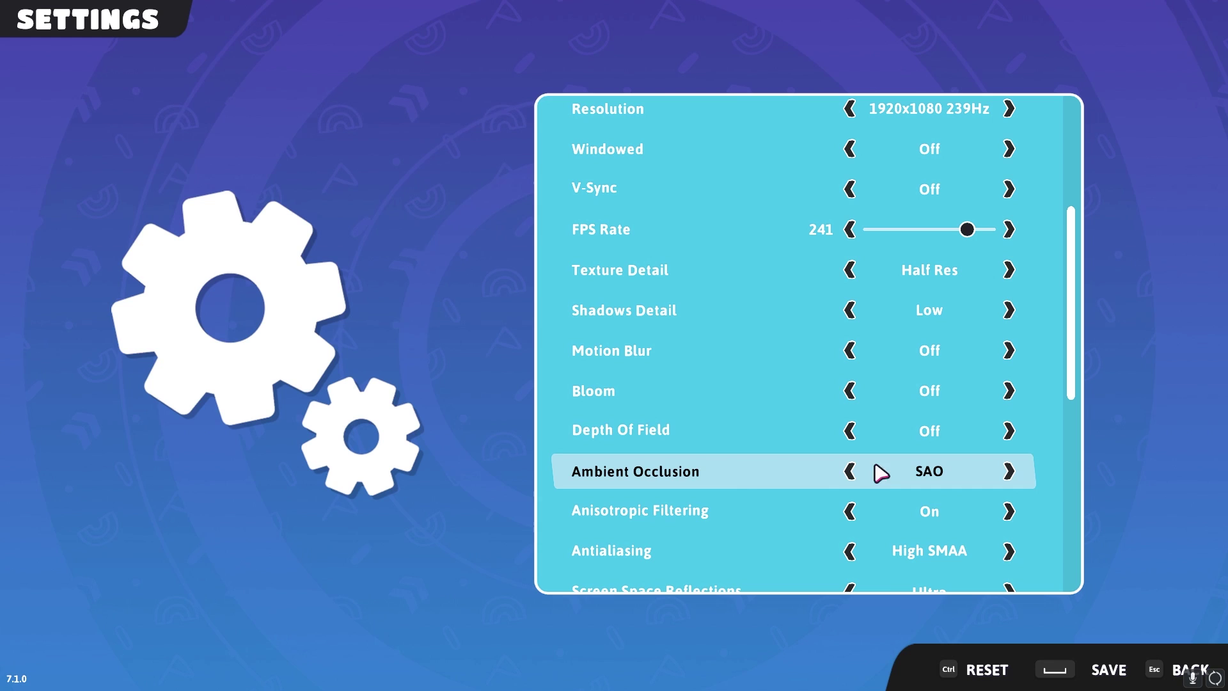
# Turn Anisotropic Filtering off in the video settings
pyautogui.scroll(-1, 777, 458)
pyautogui.scroll(-1, 777, 458)
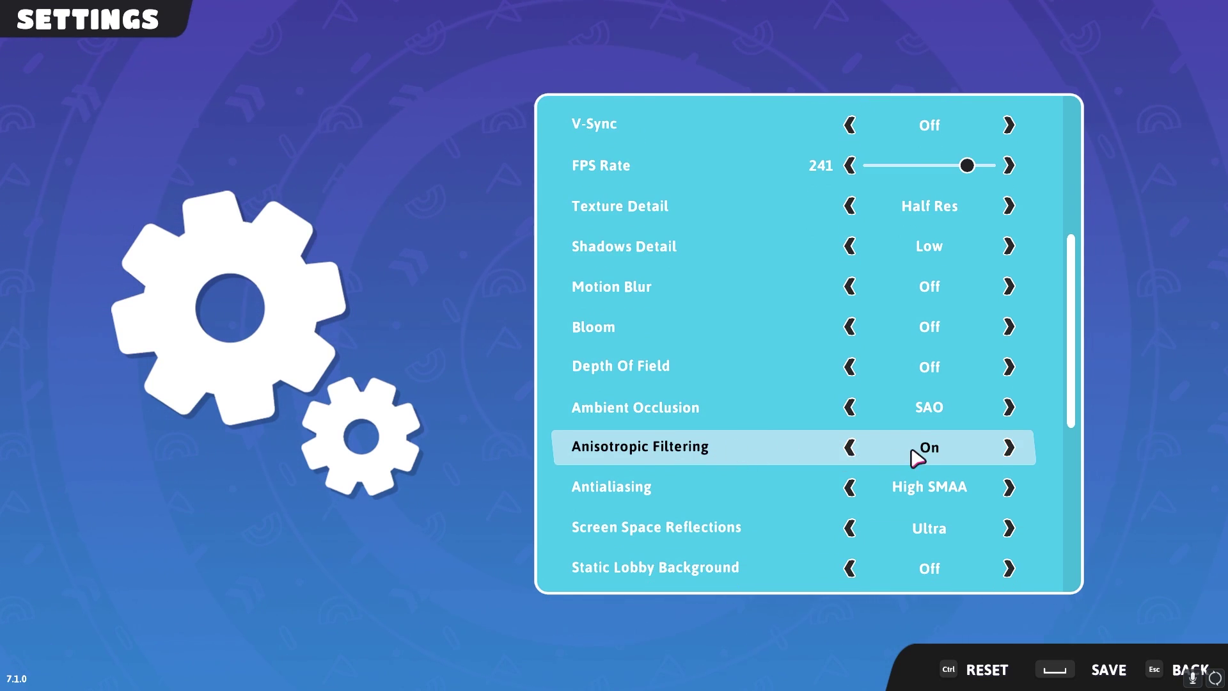
pyautogui.click(851, 452)
# Set Antialiasing and Screen Space Reflections to None
pyautogui.scroll(-1, 811, 470)
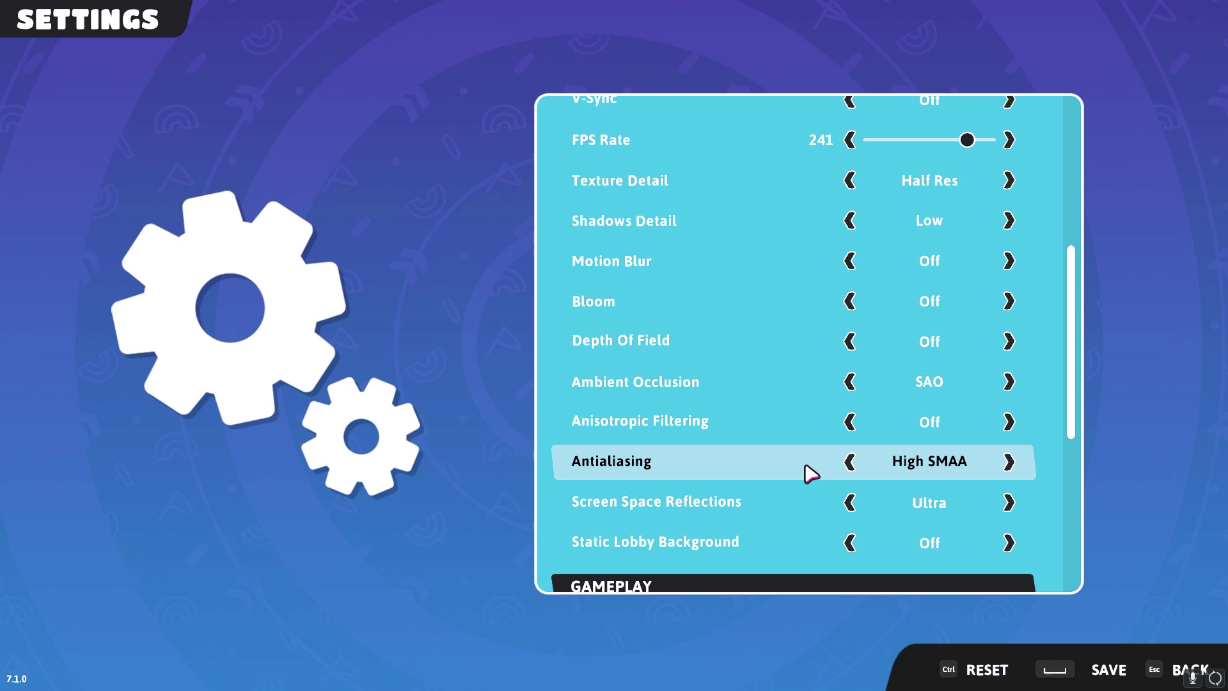
pyautogui.click(851, 466)
pyautogui.click(852, 468)
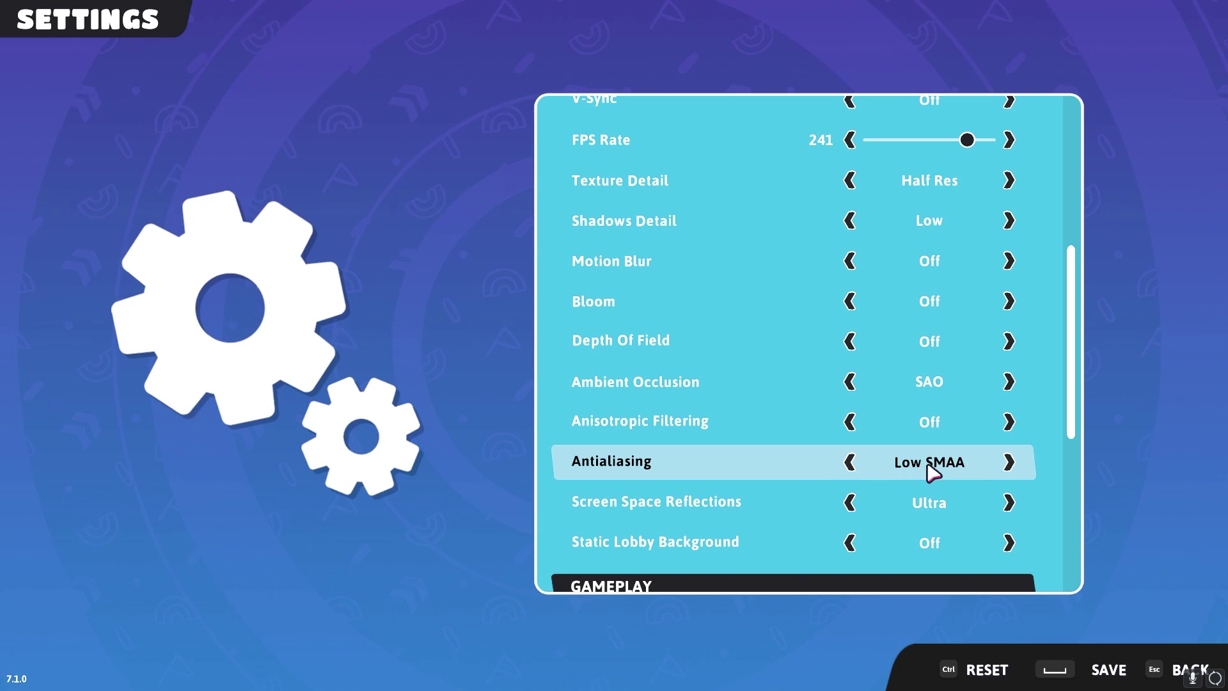
pyautogui.click(1010, 464)
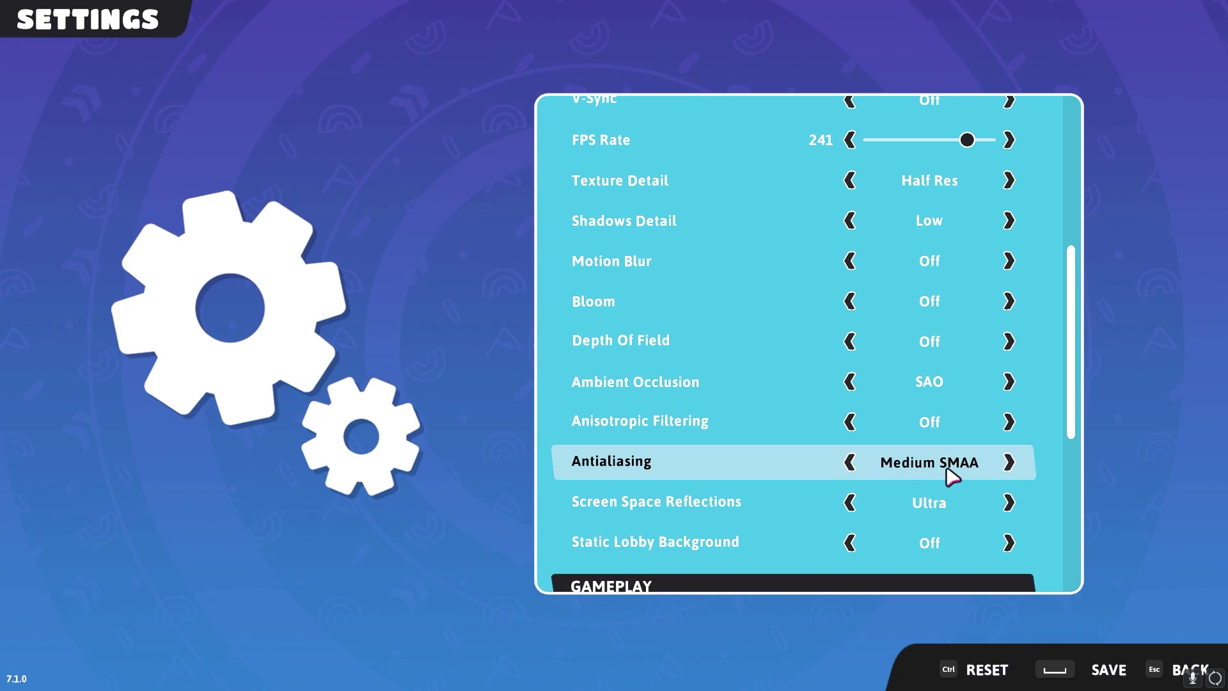
pyautogui.click(851, 465)
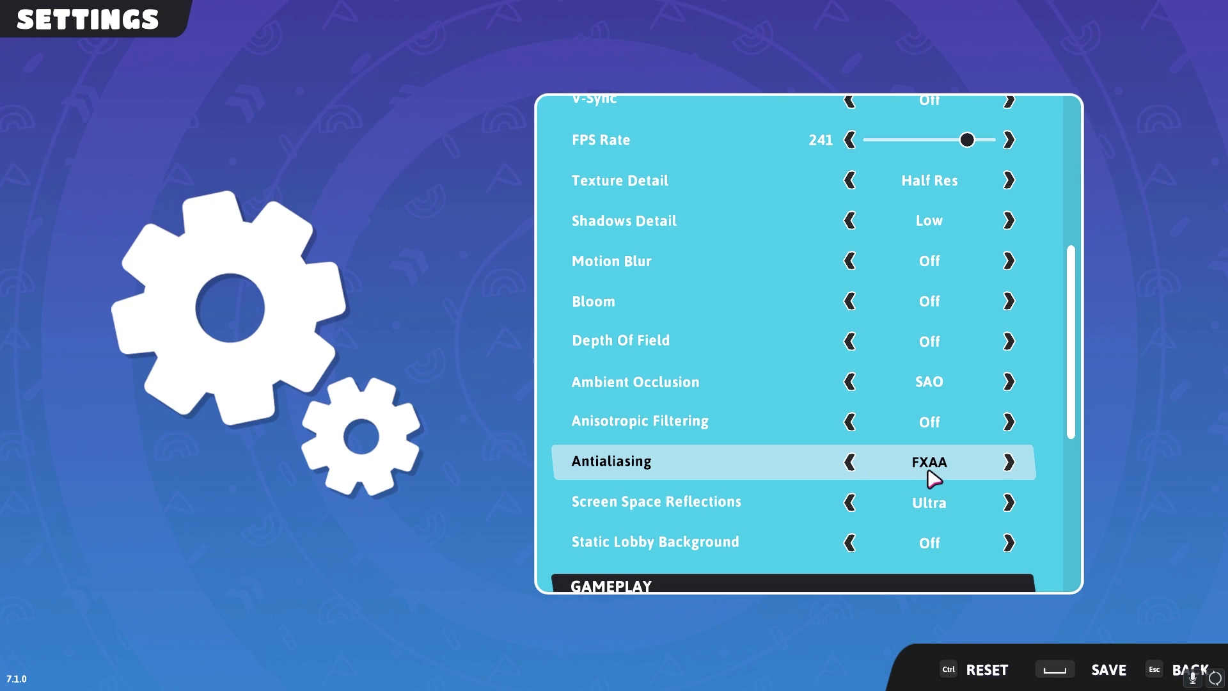
pyautogui.click(851, 464)
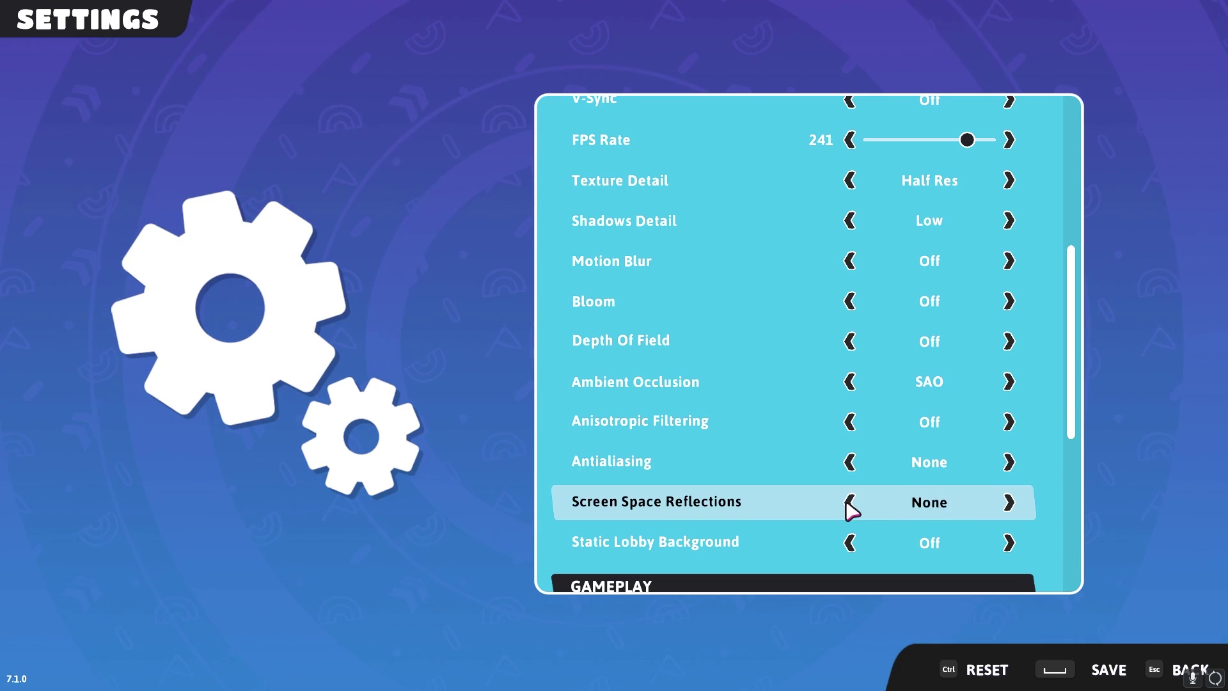
pyautogui.scroll(-1, 748, 505)
pyautogui.scroll(-1, 704, 529)
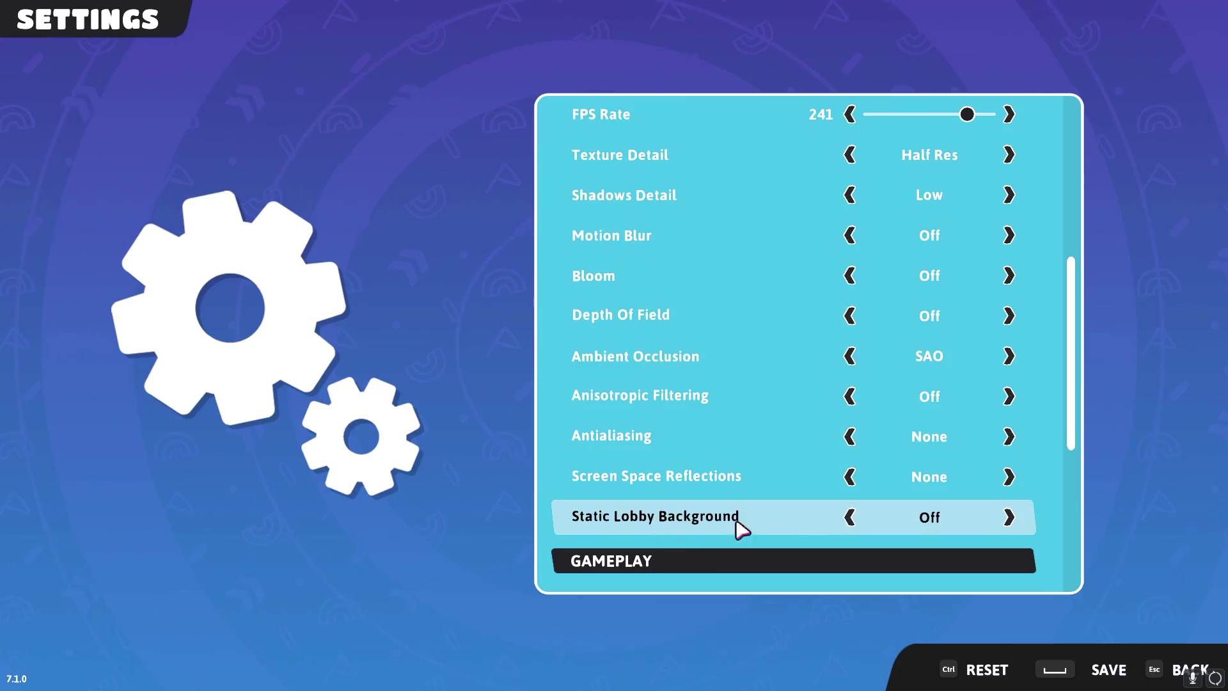
pyautogui.scroll(-2, 852, 512)
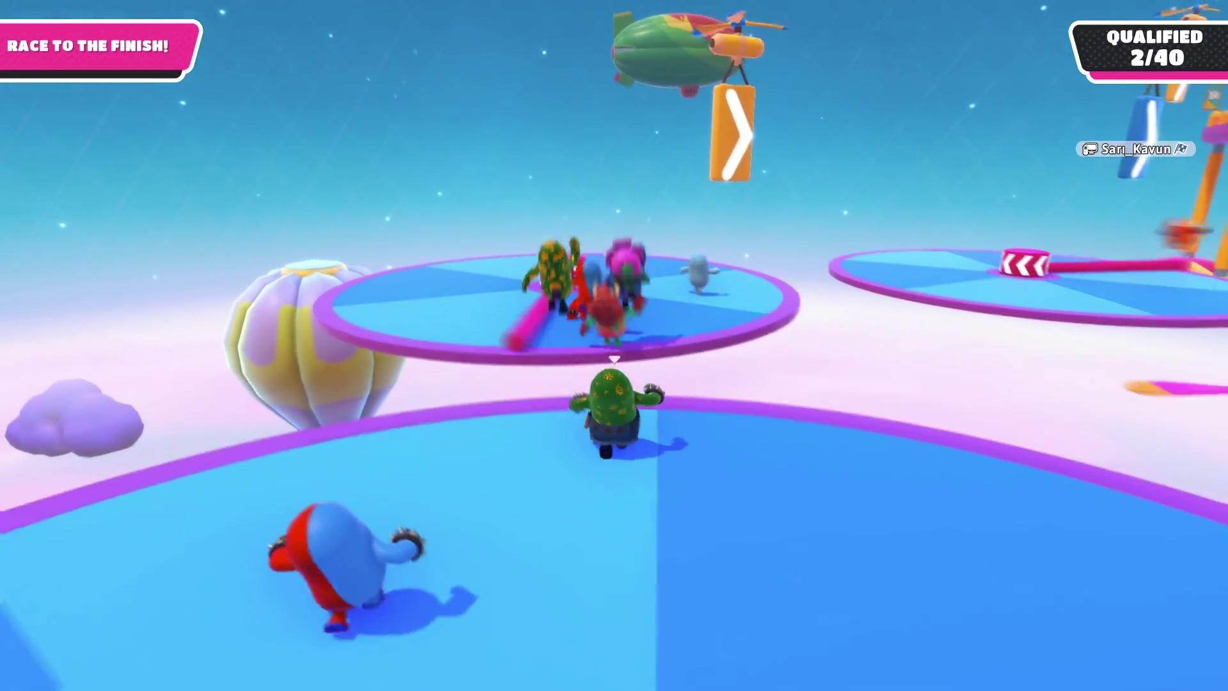
pyautogui.press('w')
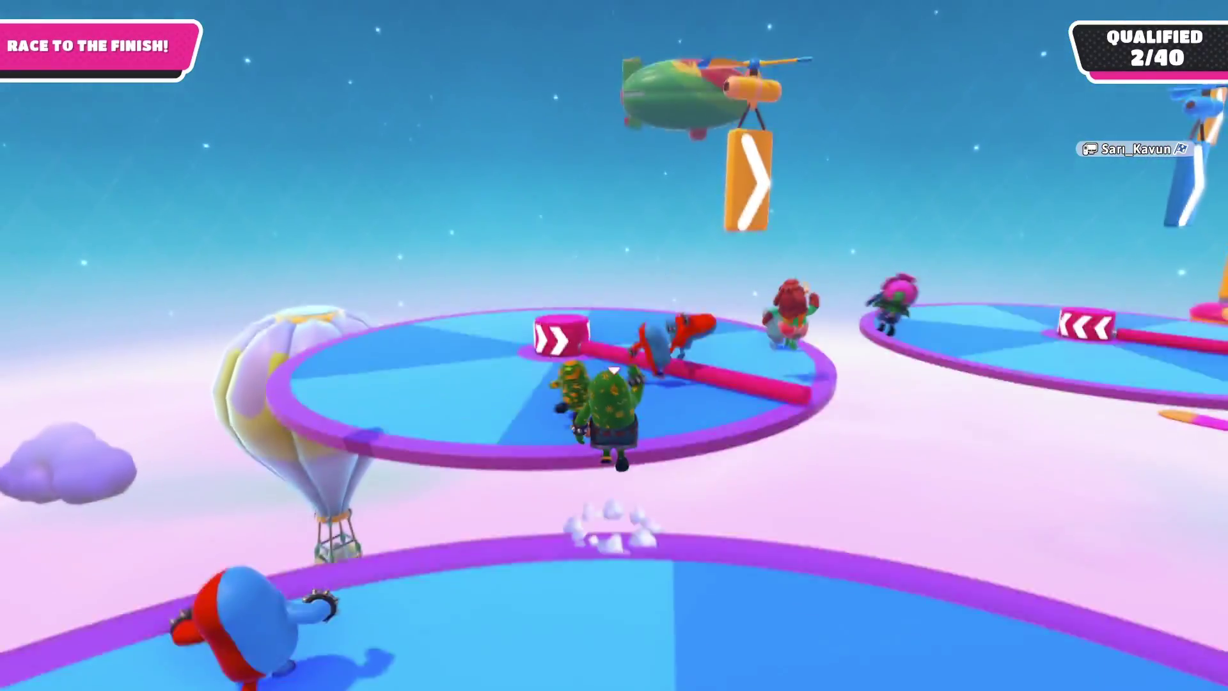
pyautogui.press('w')
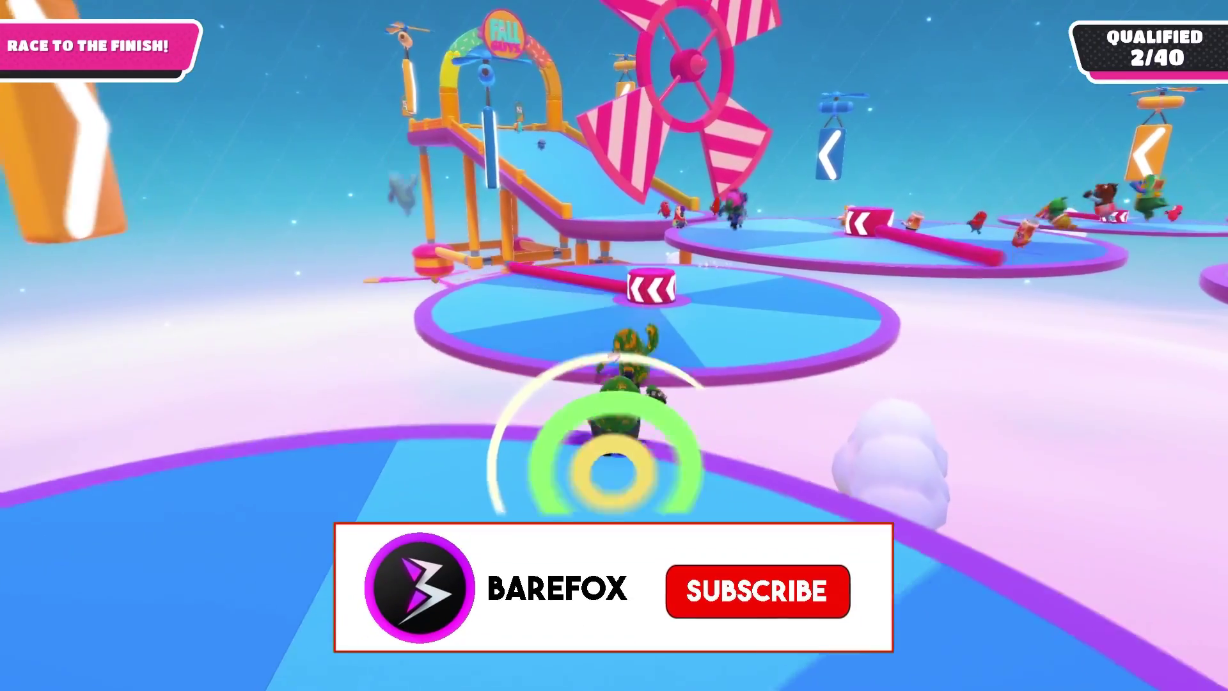
pyautogui.press('w')
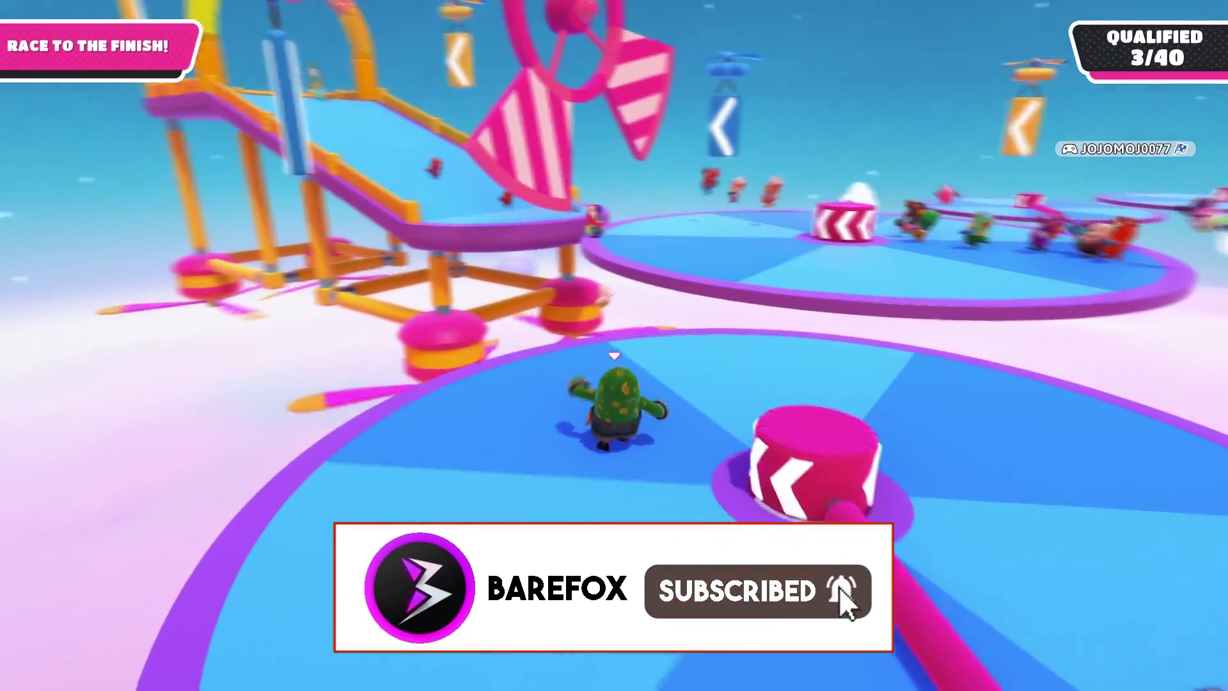
pyautogui.press('w')
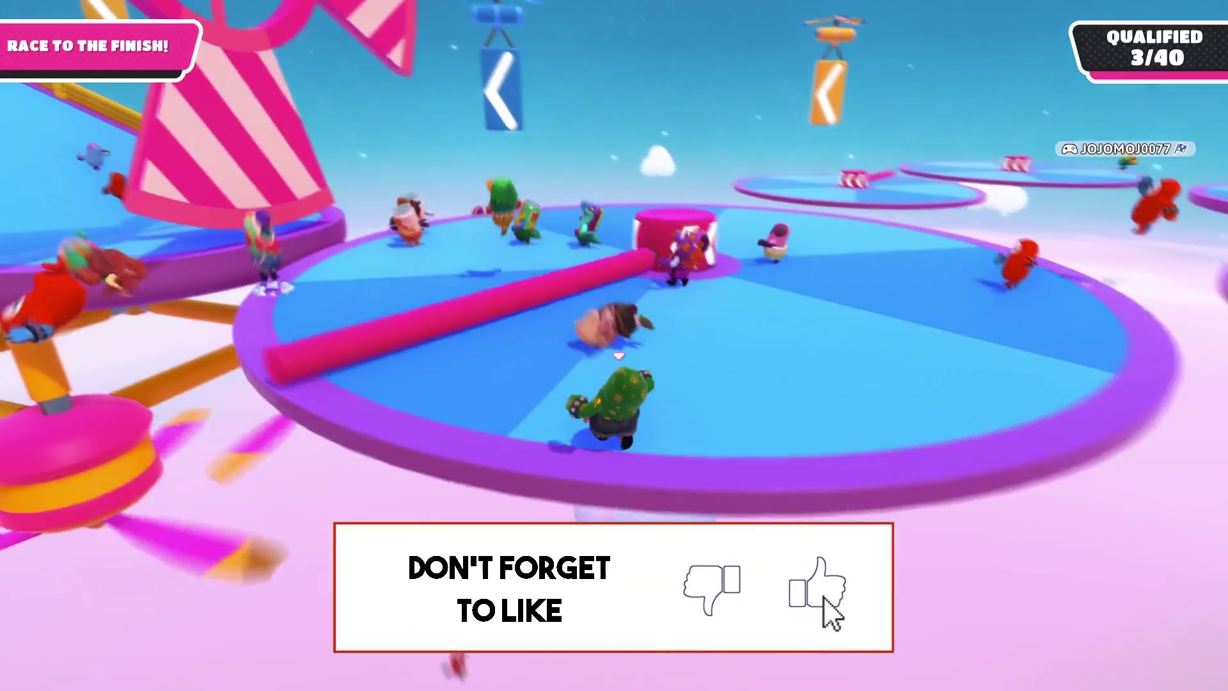
pyautogui.press('w')
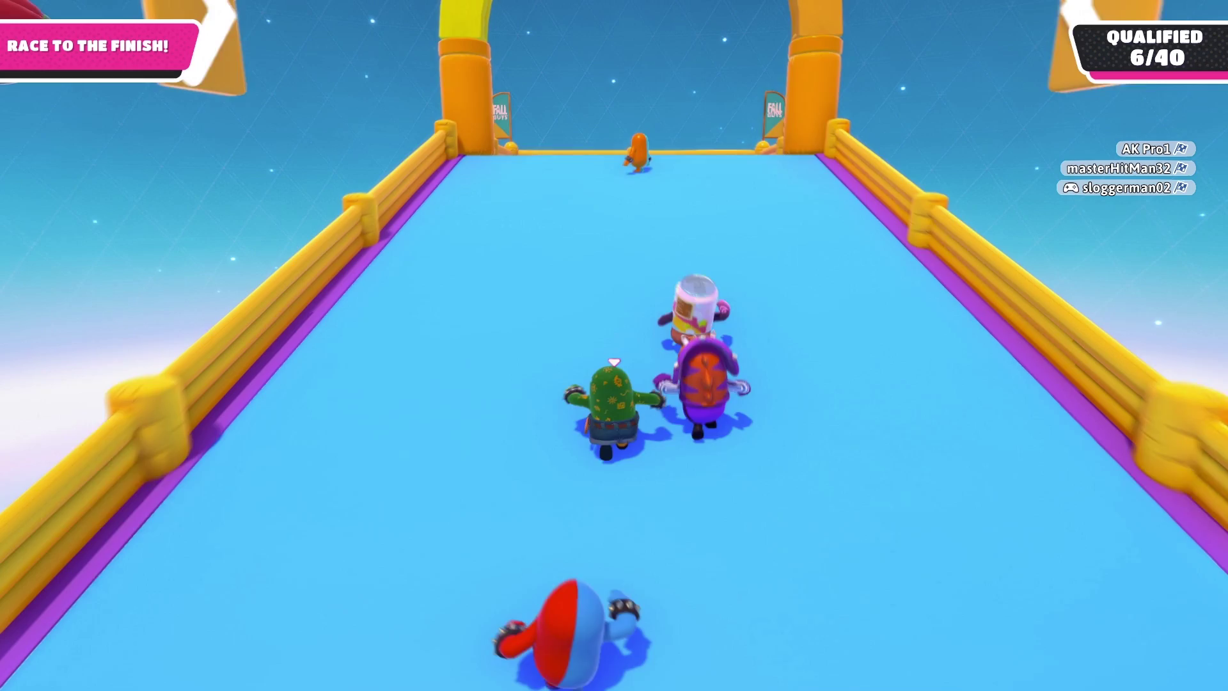
pyautogui.press('w')
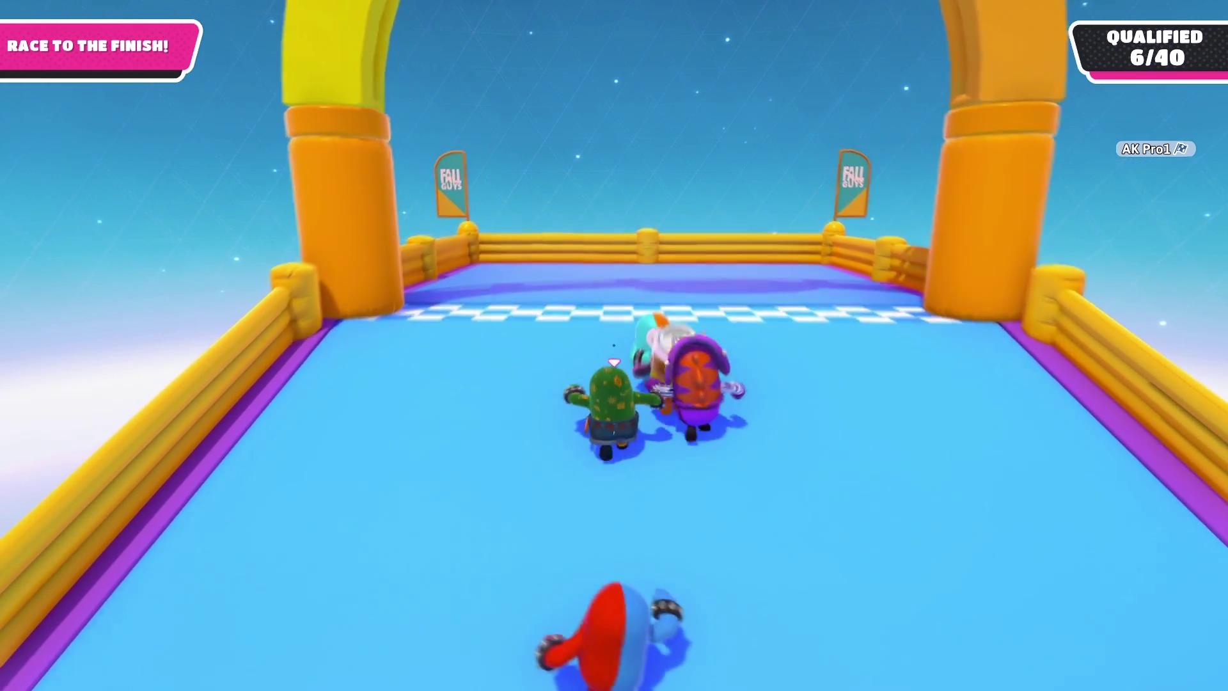